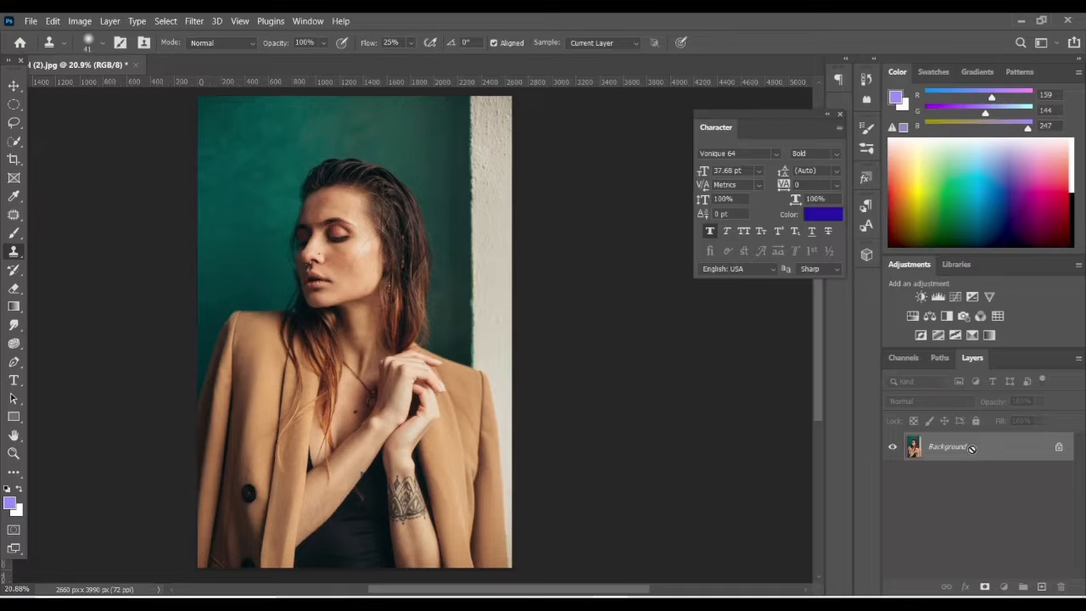
- Duplicate the Background layer twice, naming the lower copy "colour" and the upper copy "texture"
{"action": "key", "text": "ctrl+j"}
{"action": "key", "text": "ctrl+j"}
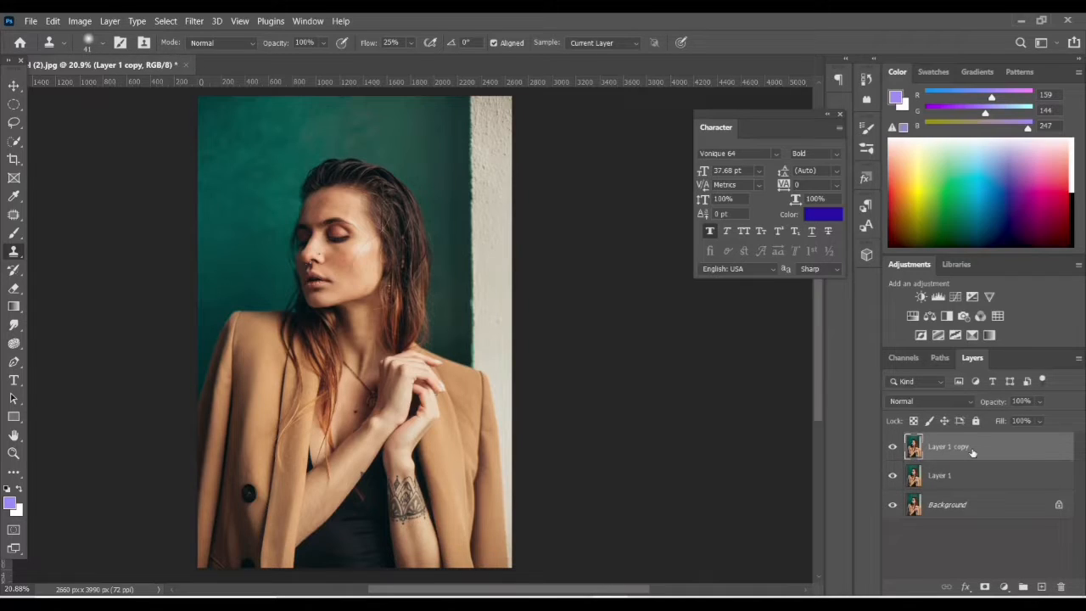
{"action": "left_click", "coordinate": [942, 477]}
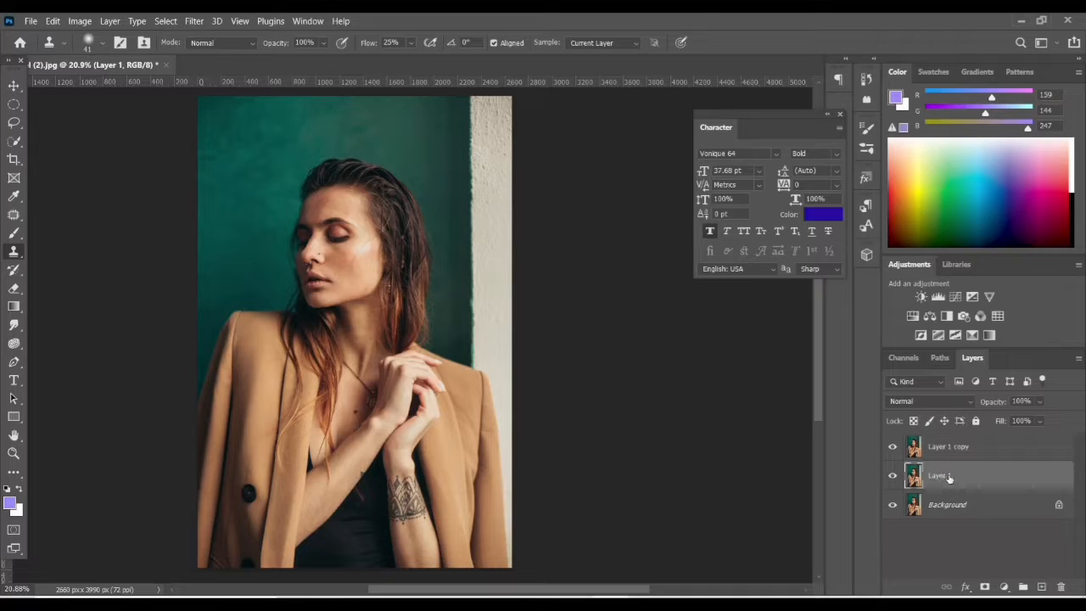
{"action": "double_click", "coordinate": [941, 476]}
{"action": "type", "text": "colour"}
{"action": "key", "text": "Return"}
{"action": "double_click", "coordinate": [950, 447]}
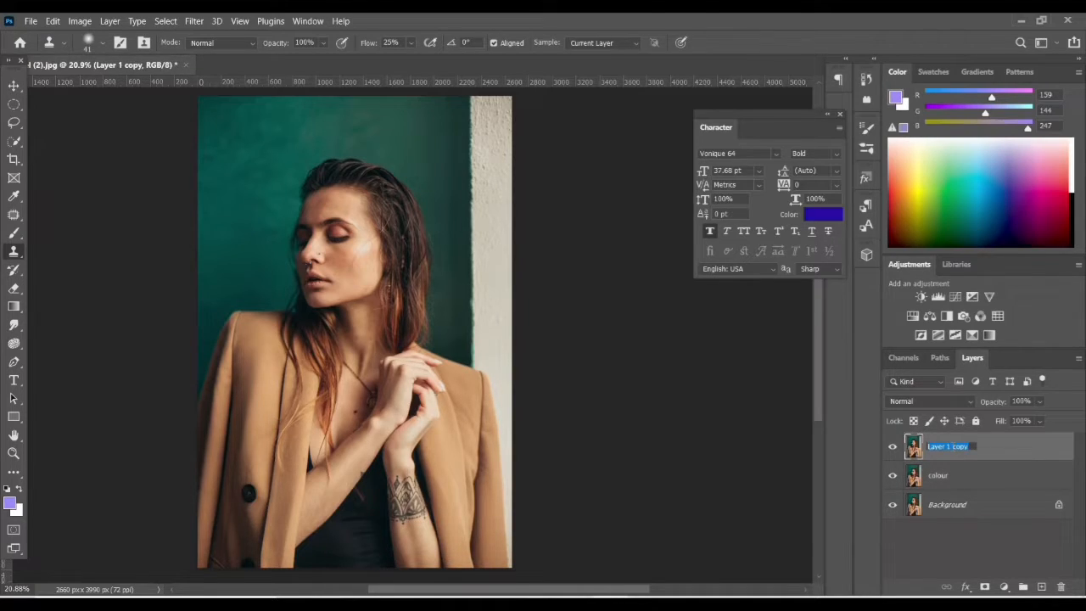
{"action": "type", "text": "texture"}
{"action": "key", "text": "Return"}
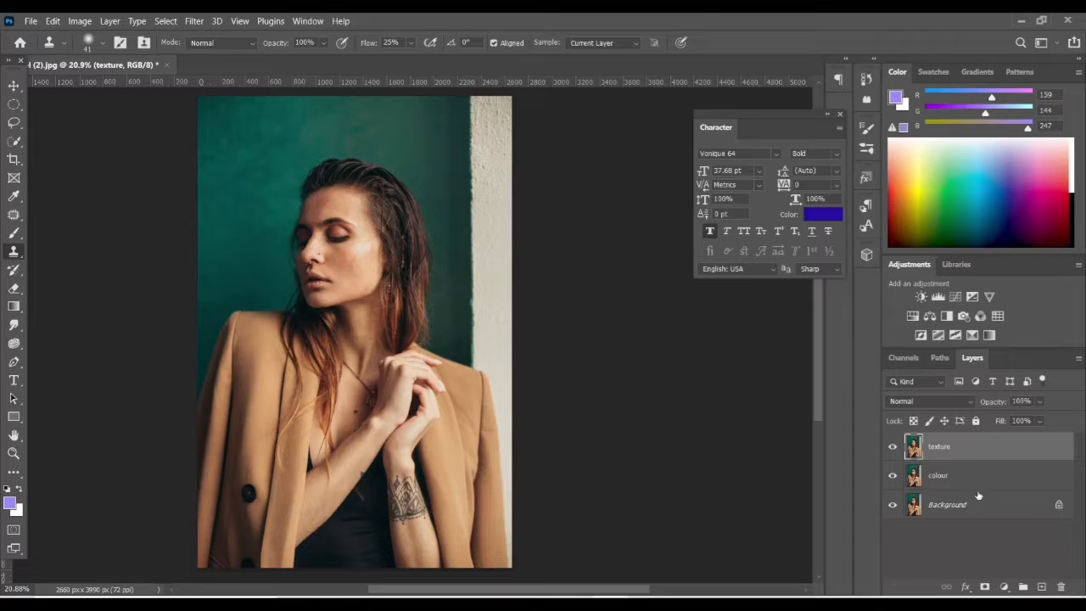
- Hide the texture layer and apply a Gaussian Blur with a 5.0-pixel radius to the colour layer
{"action": "left_click", "coordinate": [965, 478]}
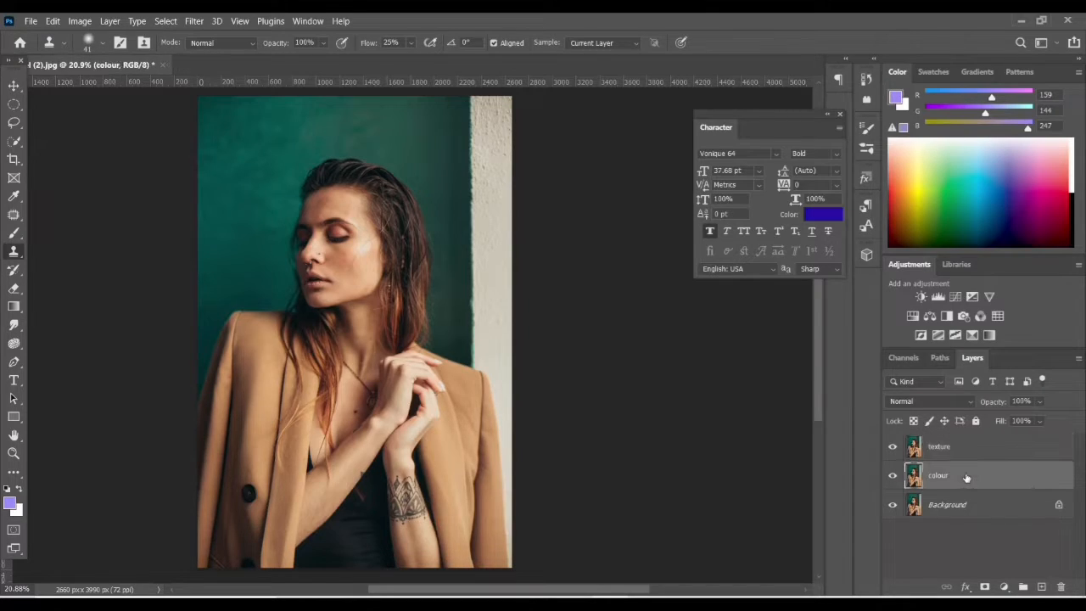
{"action": "left_click", "coordinate": [892, 446]}
{"action": "scroll", "coordinate": [429, 242], "scroll_direction": "up", "scroll_amount": 5}
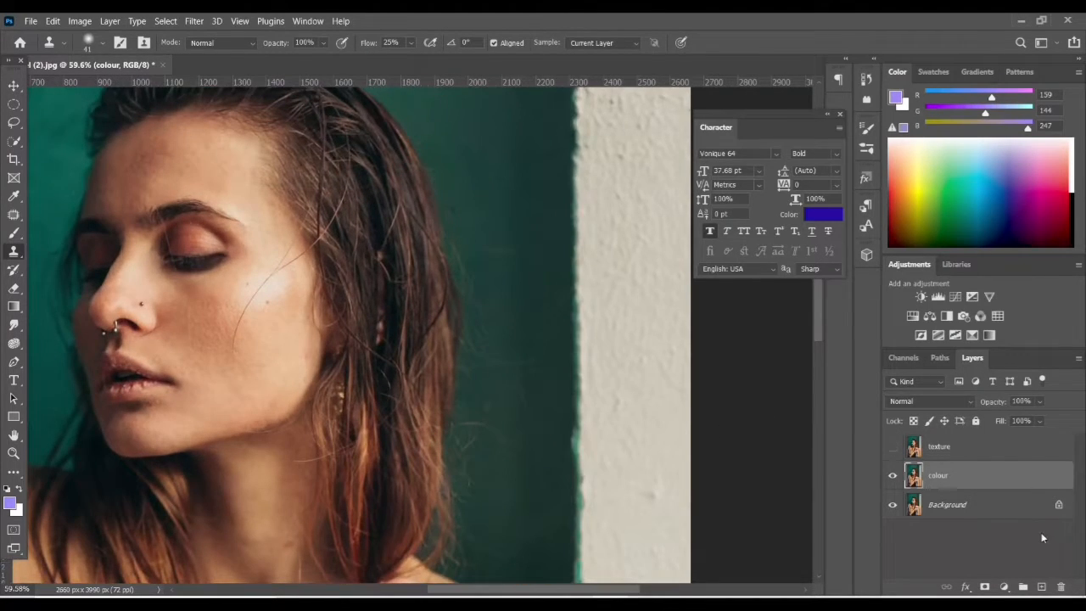
{"action": "left_click_drag", "start_coordinate": [376, 363], "coordinate": [491, 407]}
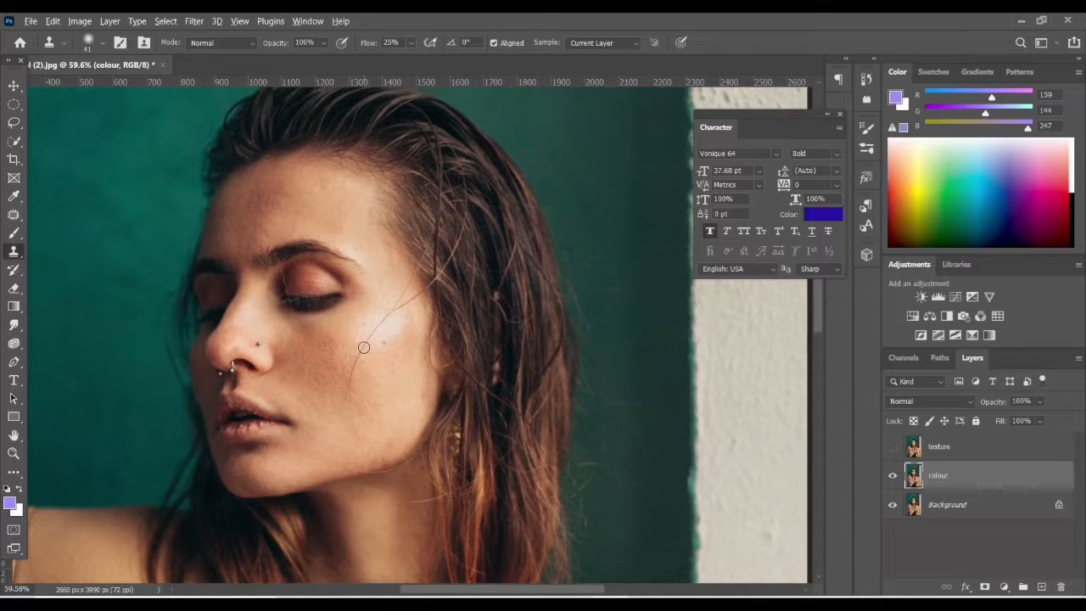
{"action": "scroll", "coordinate": [360, 349], "scroll_direction": "up", "scroll_amount": 1}
{"action": "scroll", "coordinate": [383, 354], "scroll_direction": "up", "scroll_amount": 2}
{"action": "scroll", "coordinate": [385, 356], "scroll_direction": "down", "scroll_amount": 2}
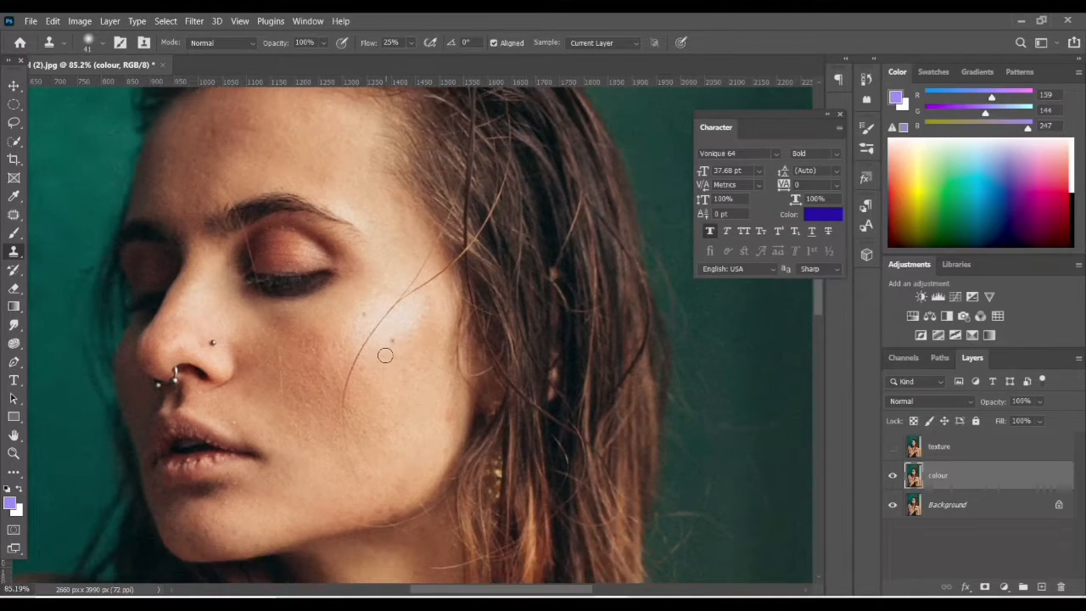
{"action": "left_click", "coordinate": [194, 20]}
{"action": "mouse_move", "coordinate": [305, 201]}
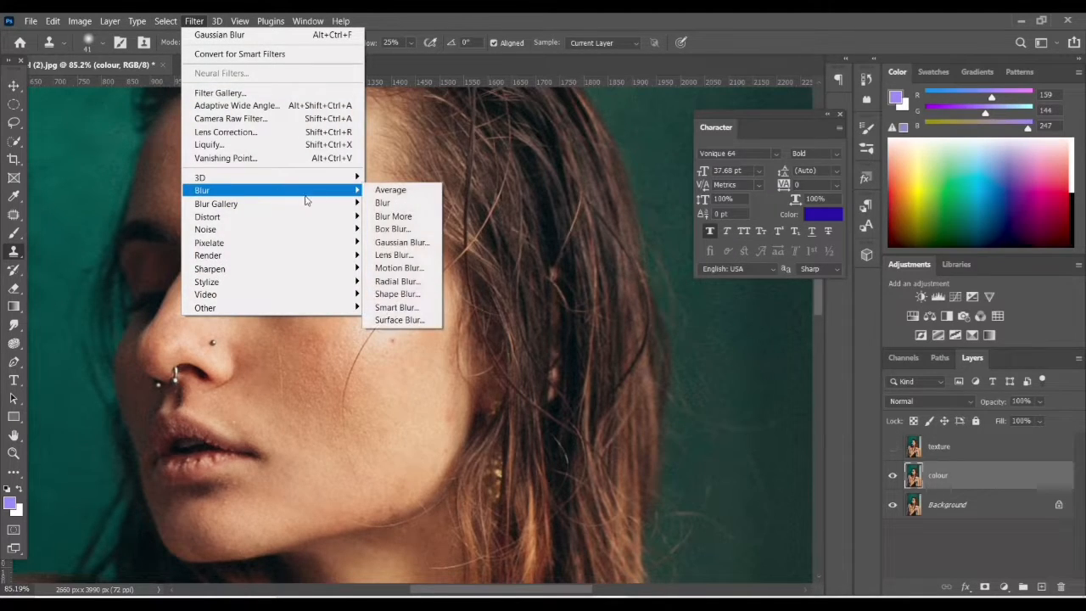
{"action": "left_click", "coordinate": [411, 244]}
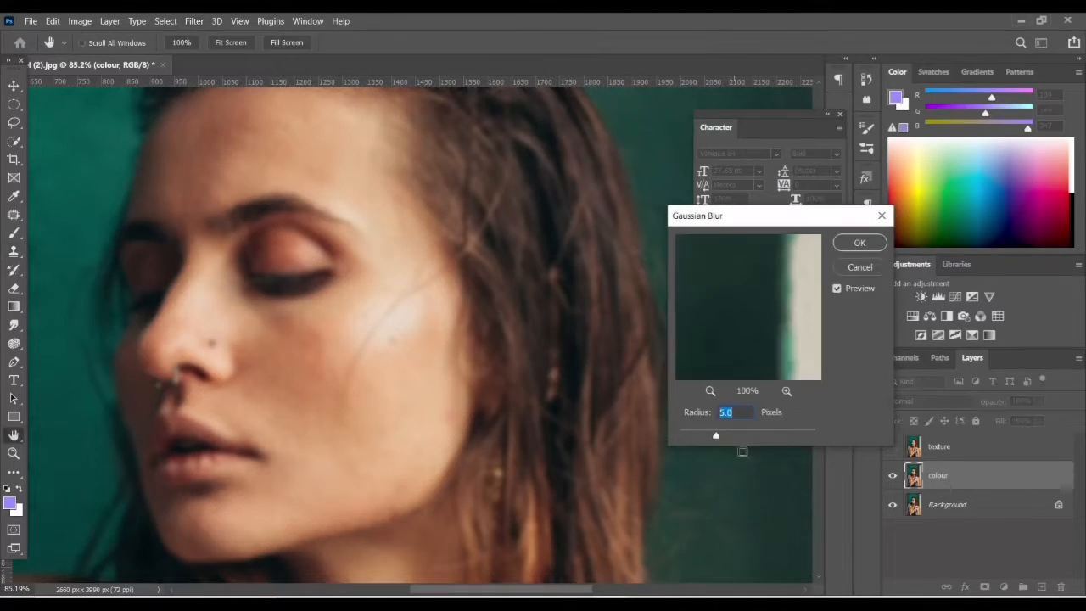
{"action": "mouse_move", "coordinate": [719, 436]}
{"action": "left_mouse_down"}
{"action": "mouse_move", "coordinate": [728, 438]}
{"action": "mouse_move", "coordinate": [715, 438]}
{"action": "left_mouse_up"}
{"action": "left_click", "coordinate": [859, 243]}
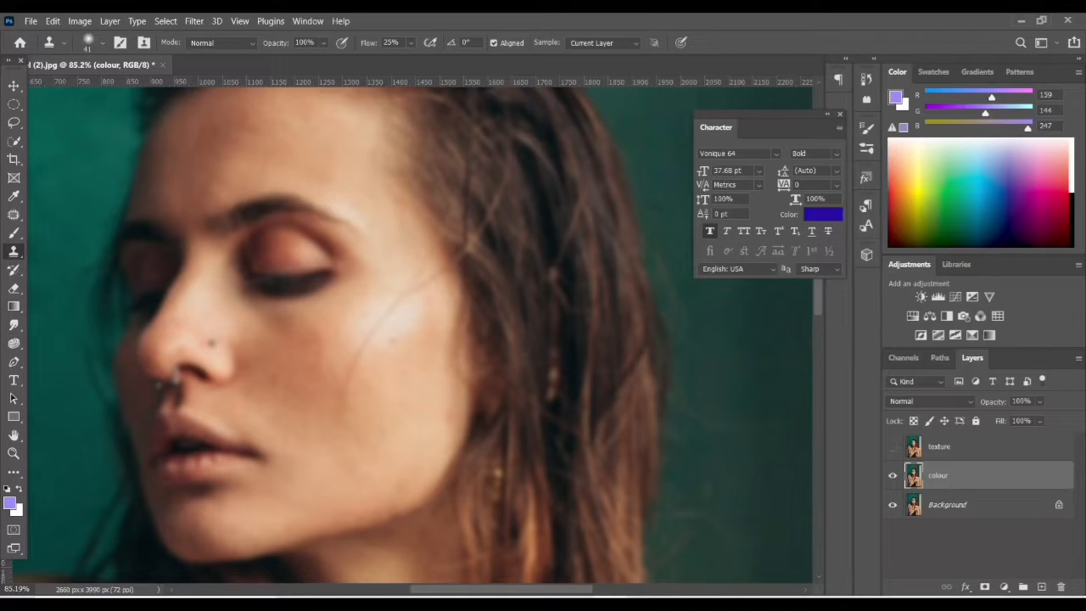
- Show the texture layer and use Apply Image on it with the colour layer, Subtract blending, scale 2 and offset 128
{"action": "left_click", "coordinate": [957, 450]}
{"action": "left_click", "coordinate": [891, 447]}
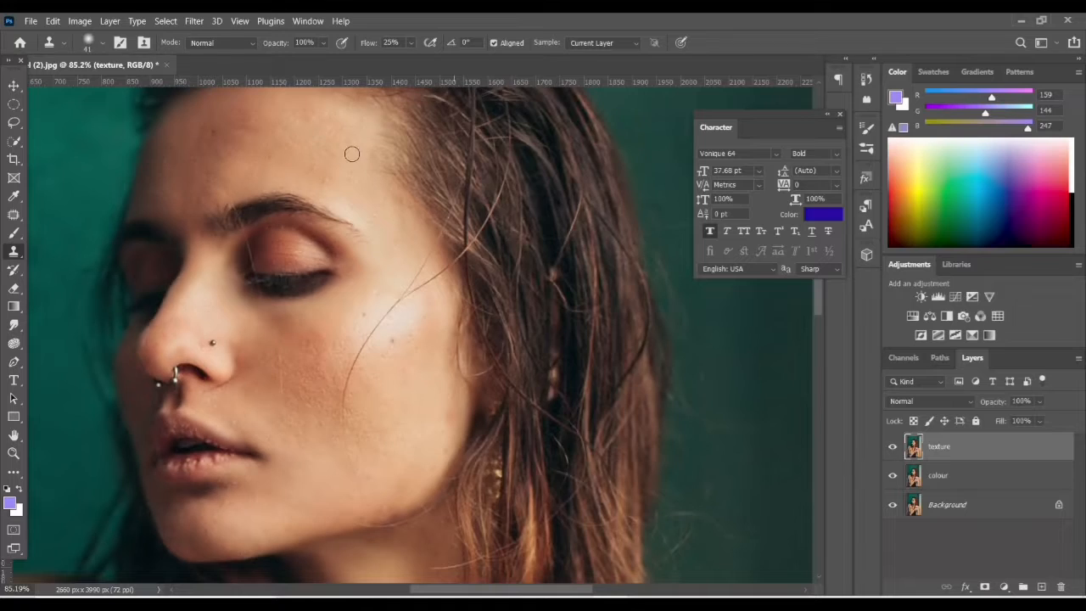
{"action": "left_click", "coordinate": [79, 21]}
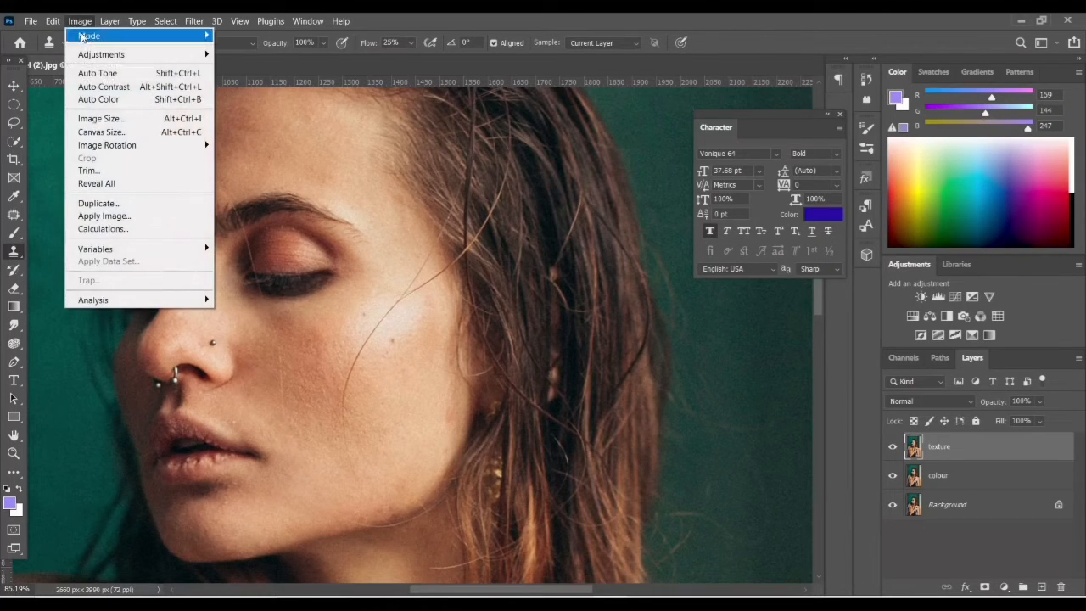
{"action": "left_click", "coordinate": [152, 215]}
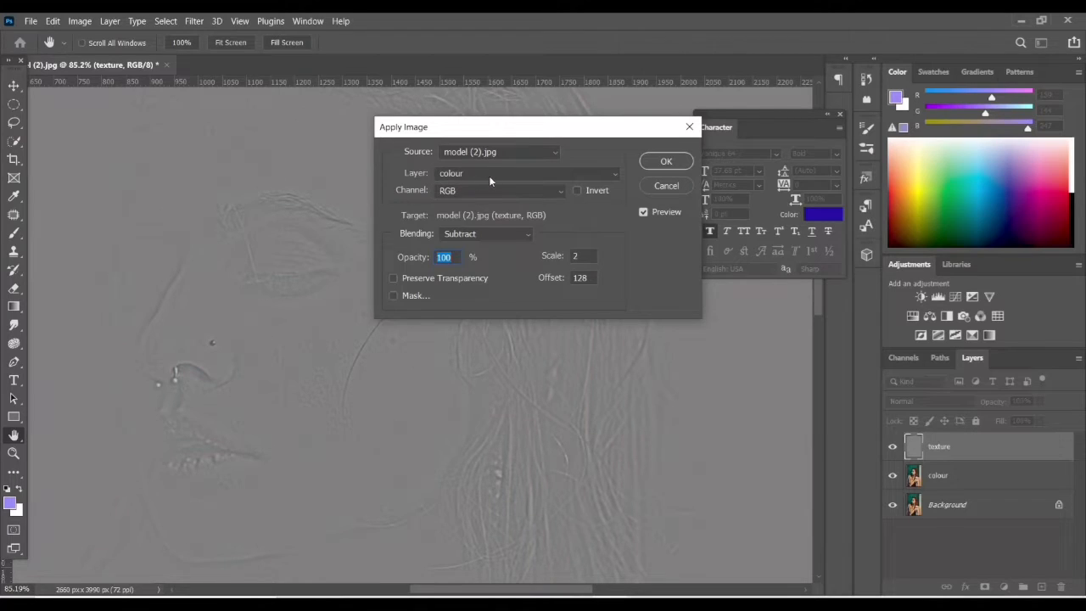
{"action": "left_click", "coordinate": [489, 175]}
{"action": "left_click", "coordinate": [501, 226]}
{"action": "left_click", "coordinate": [475, 235]}
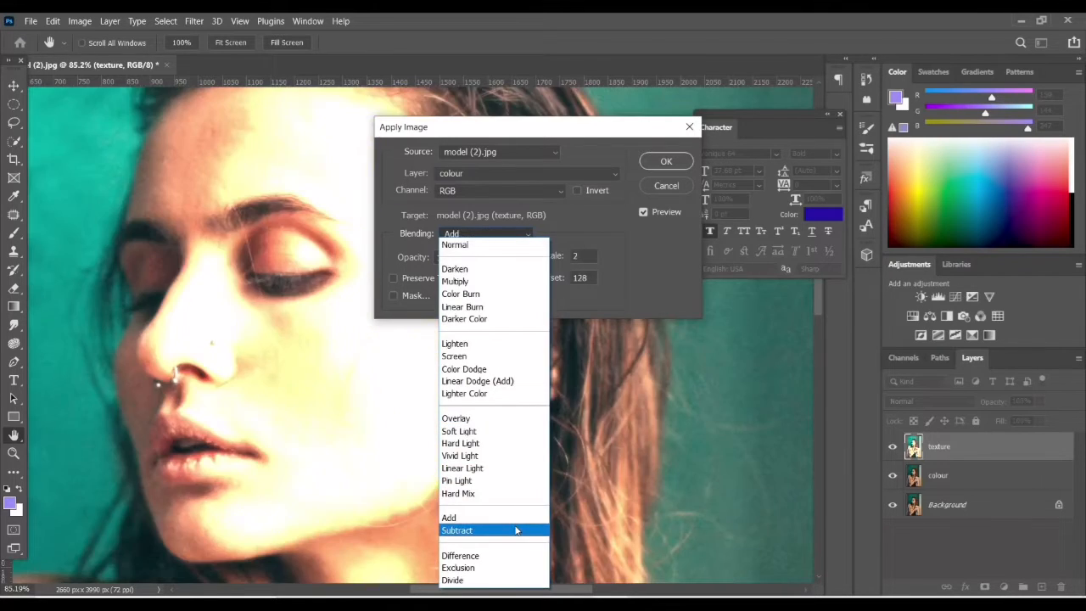
{"action": "left_click", "coordinate": [458, 529]}
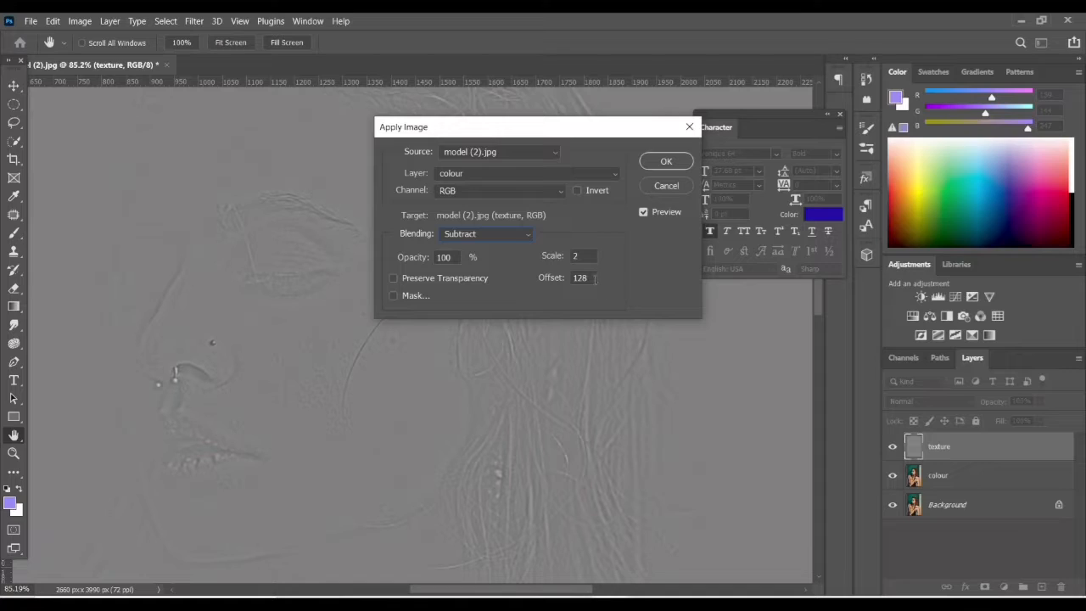
{"action": "left_click", "coordinate": [665, 161]}
{"action": "key", "text": "s"}
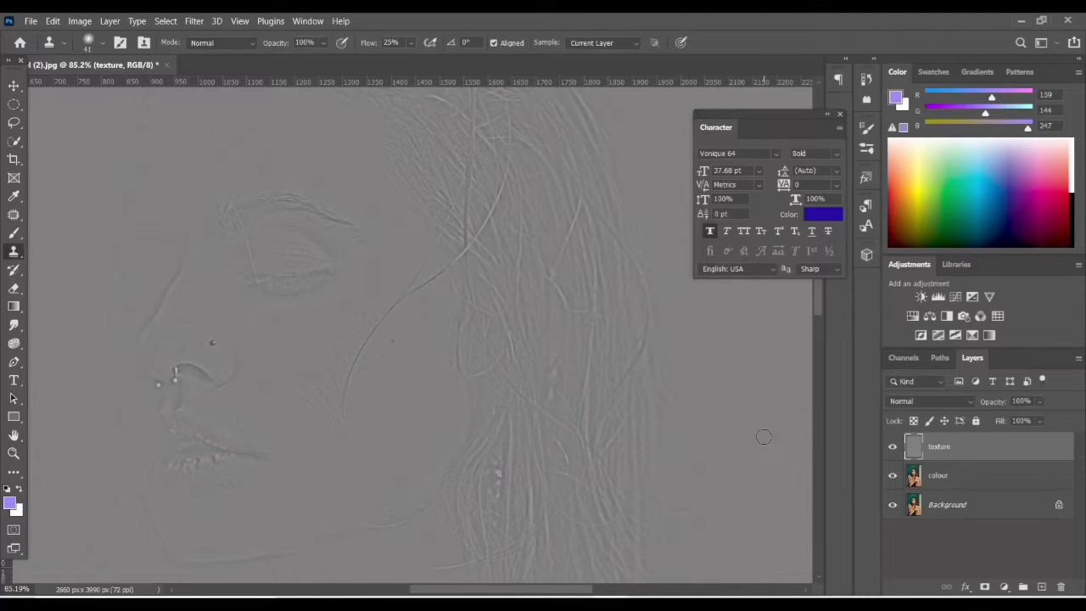
- Set the texture layer's blend mode to Linear Light and toggle its visibility to compare the result
{"action": "left_click", "coordinate": [937, 404]}
{"action": "left_click", "coordinate": [933, 452]}
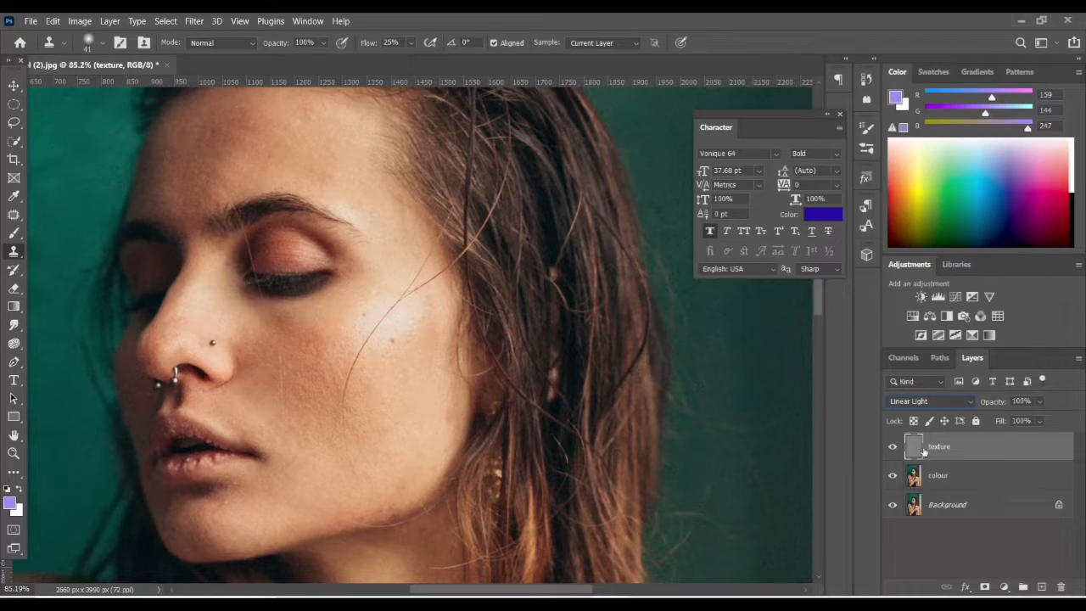
{"action": "left_click", "coordinate": [891, 453]}
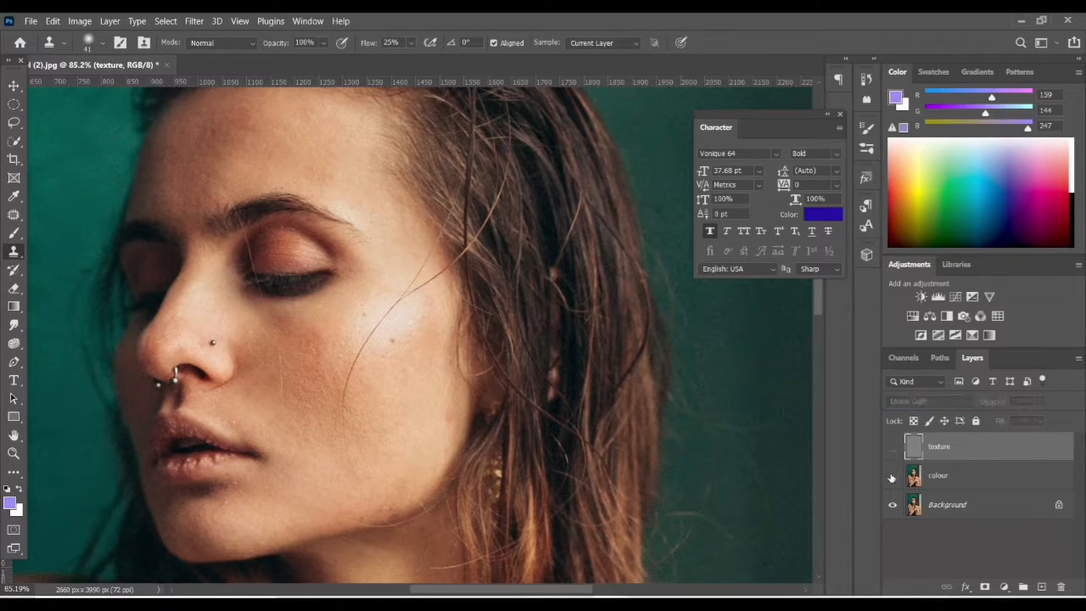
{"action": "left_click", "coordinate": [892, 447]}
{"action": "left_click", "coordinate": [891, 447]}
{"action": "left_click", "coordinate": [894, 450]}
- Group the texture and colour layers and name the group "fs"
{"action": "left_click", "coordinate": [961, 480], "text": "shift"}
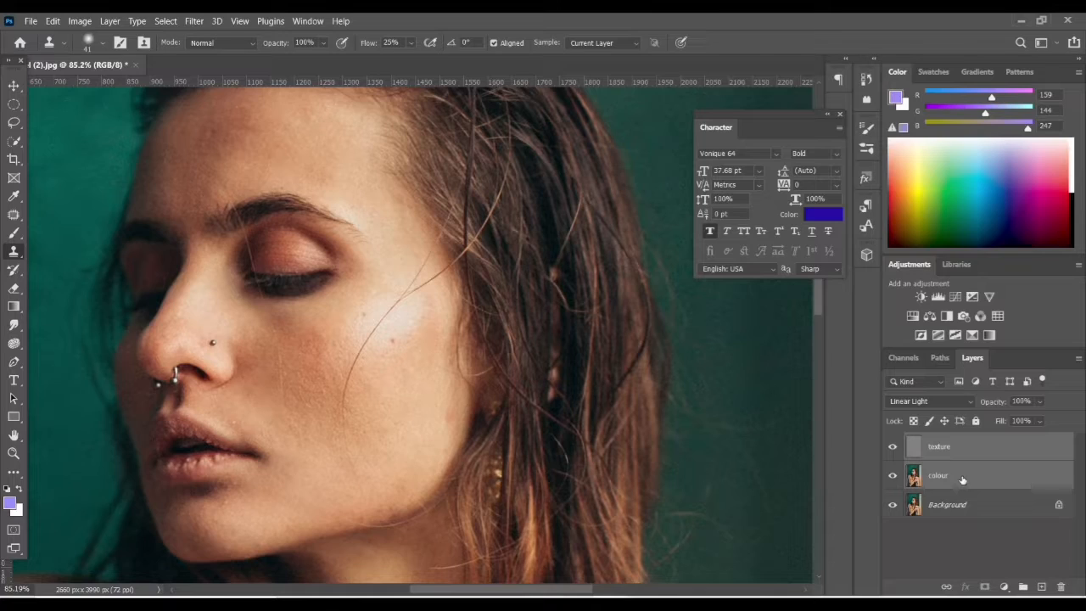
{"action": "key", "text": "ctrl+g"}
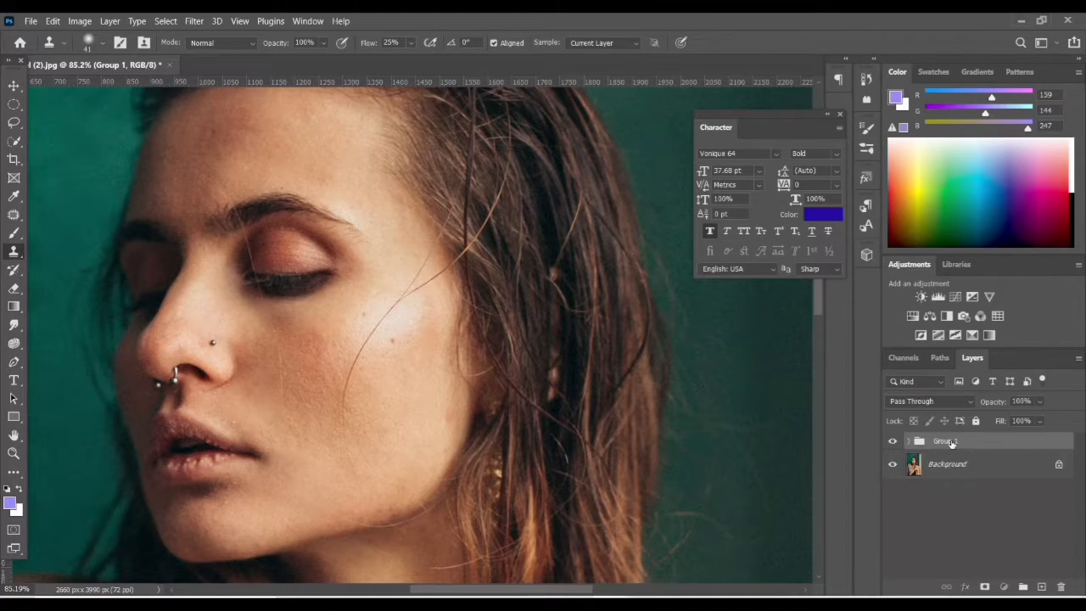
{"action": "double_click", "coordinate": [948, 441]}
{"action": "type", "text": "fs"}
{"action": "key", "text": "Return"}
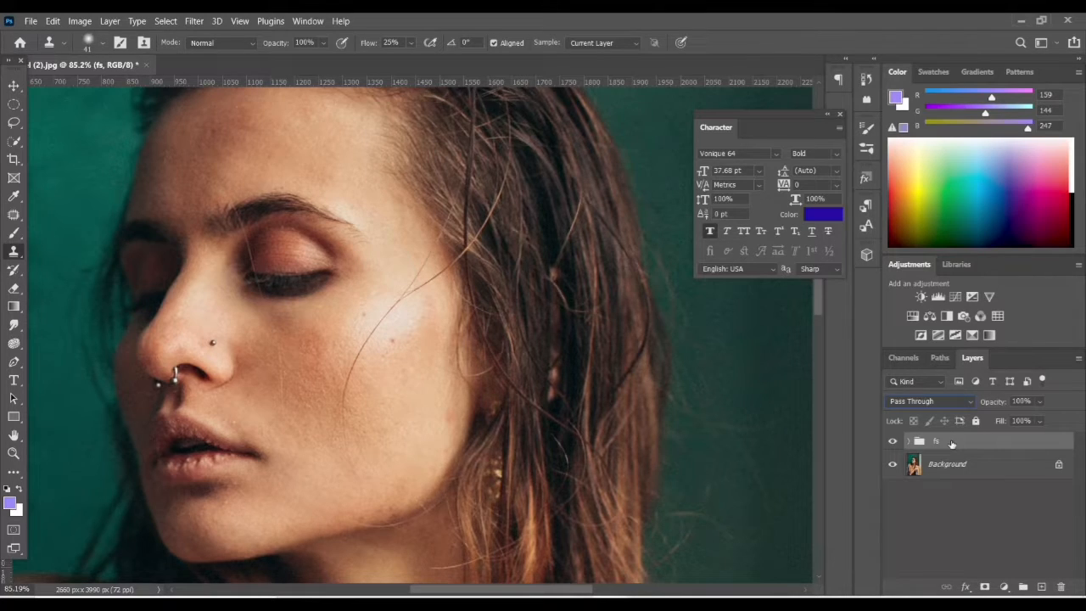
- On the colour layer inside the fs group, lasso the dark patch on the upper forehead with a 15 px feather
{"action": "left_click", "coordinate": [909, 441]}
{"action": "left_click", "coordinate": [961, 502]}
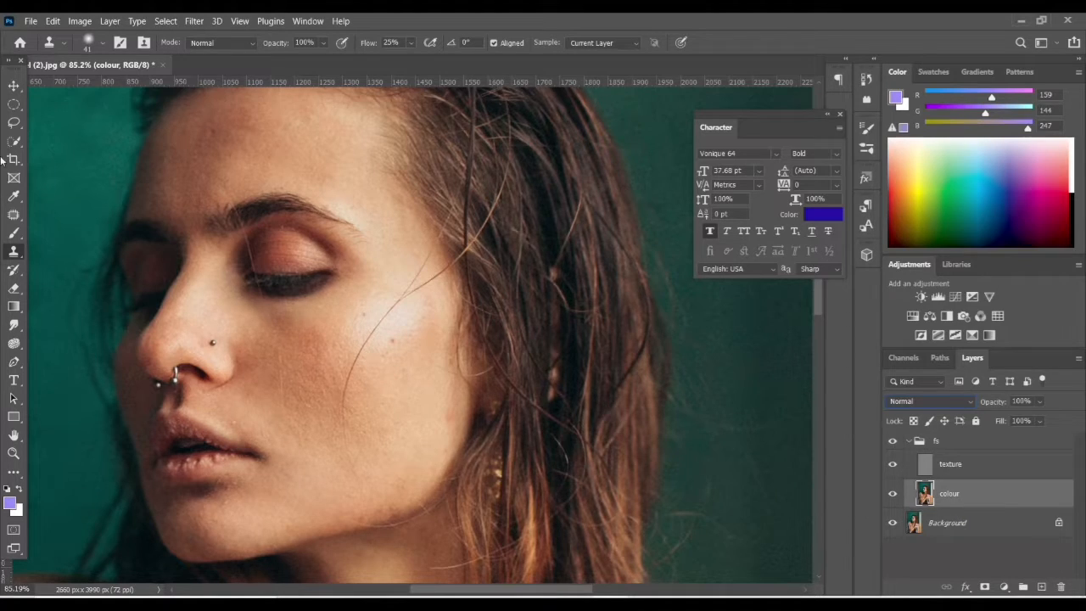
{"action": "left_click", "coordinate": [13, 122]}
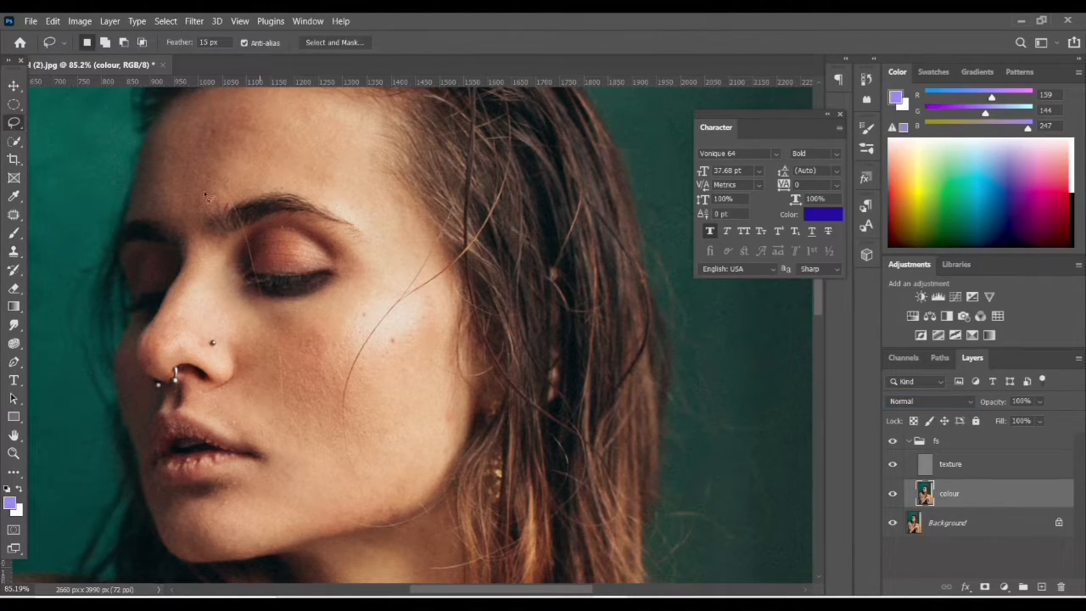
{"action": "scroll", "coordinate": [204, 193], "scroll_direction": "up", "scroll_amount": 2}
{"action": "scroll", "coordinate": [216, 217], "scroll_direction": "up", "scroll_amount": 3, "text": "alt"}
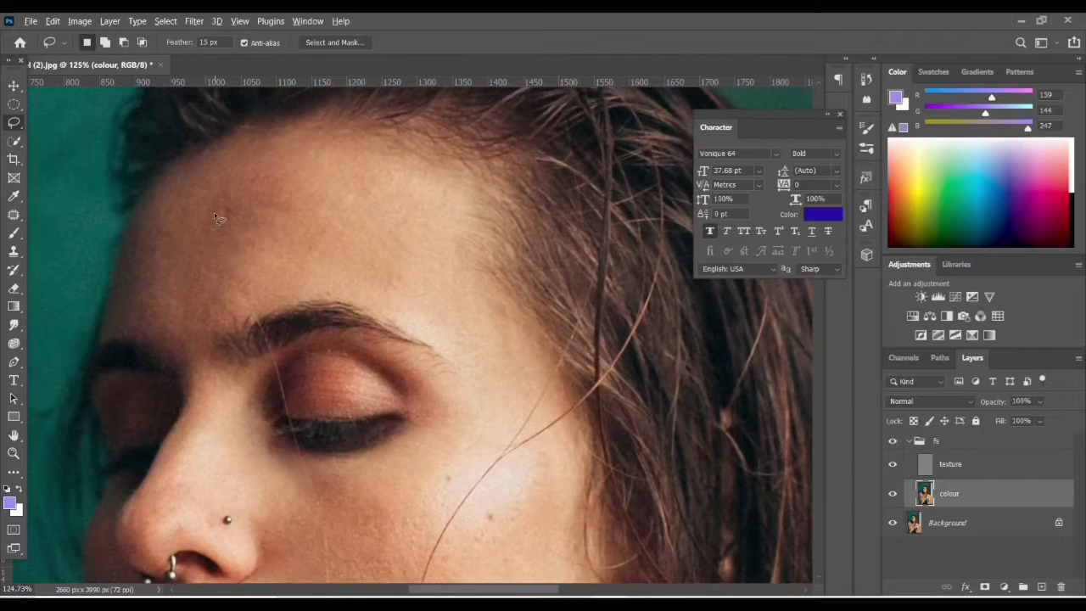
{"action": "scroll", "coordinate": [216, 218], "scroll_direction": "down", "scroll_amount": 3, "text": "alt"}
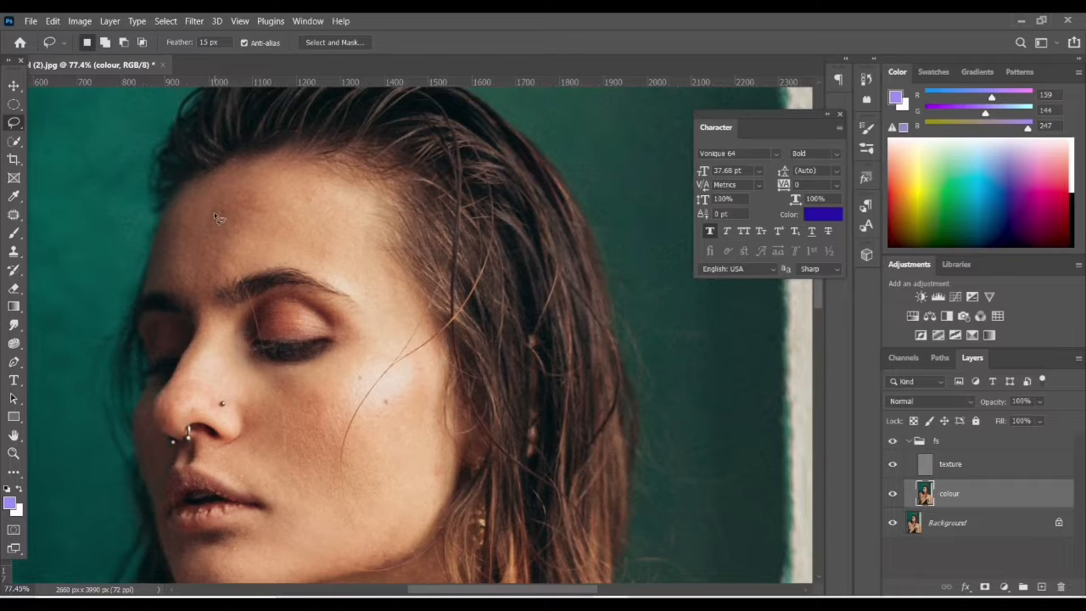
{"action": "scroll", "coordinate": [149, 199], "scroll_direction": "up", "scroll_amount": 1}
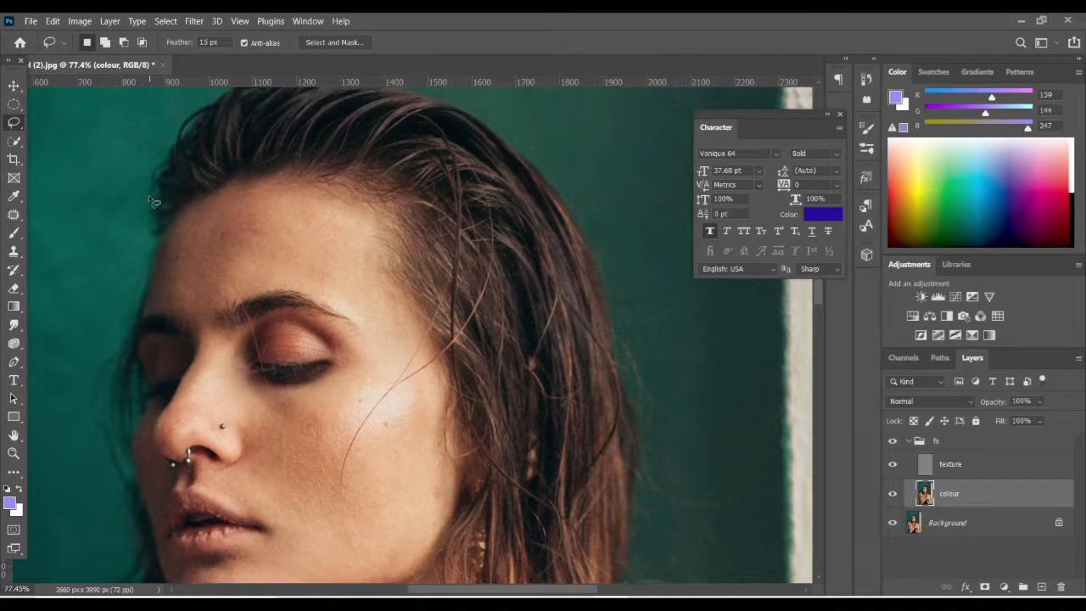
{"action": "scroll", "coordinate": [184, 272], "scroll_direction": "up", "scroll_amount": 3, "text": "alt"}
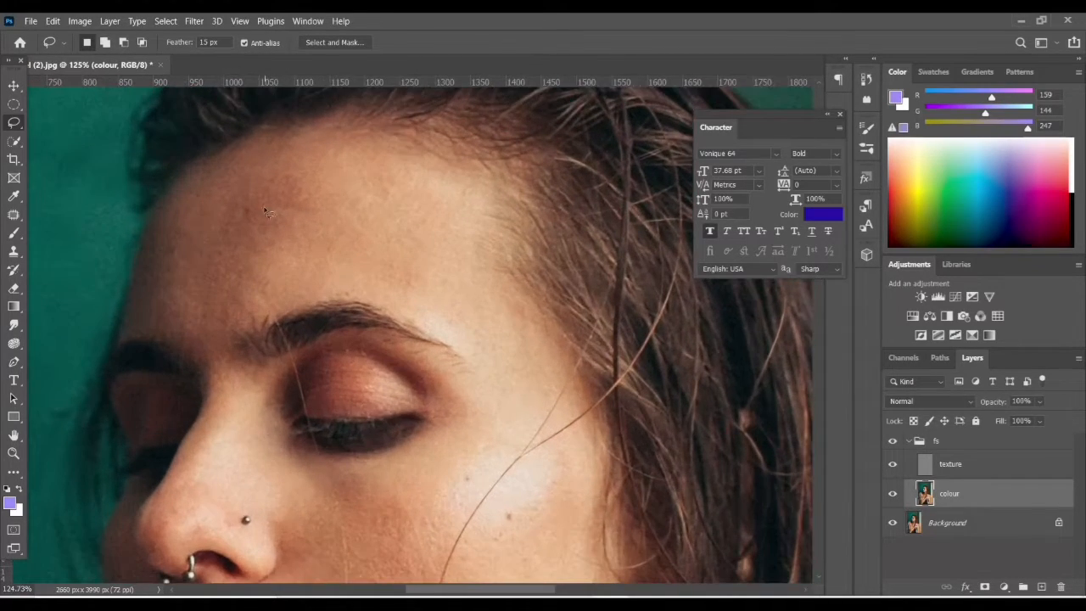
{"action": "mouse_move", "coordinate": [257, 187]}
{"action": "left_mouse_down"}
{"action": "mouse_move", "coordinate": [226, 217]}
{"action": "mouse_move", "coordinate": [231, 257]}
{"action": "mouse_move", "coordinate": [263, 258]}
{"action": "mouse_move", "coordinate": [285, 225]}
{"action": "mouse_move", "coordinate": [282, 193]}
{"action": "left_mouse_up"}
- Smooth the selected forehead patch with a Gaussian Blur at a larger radius than 5 pixels
{"action": "left_click", "coordinate": [193, 21]}
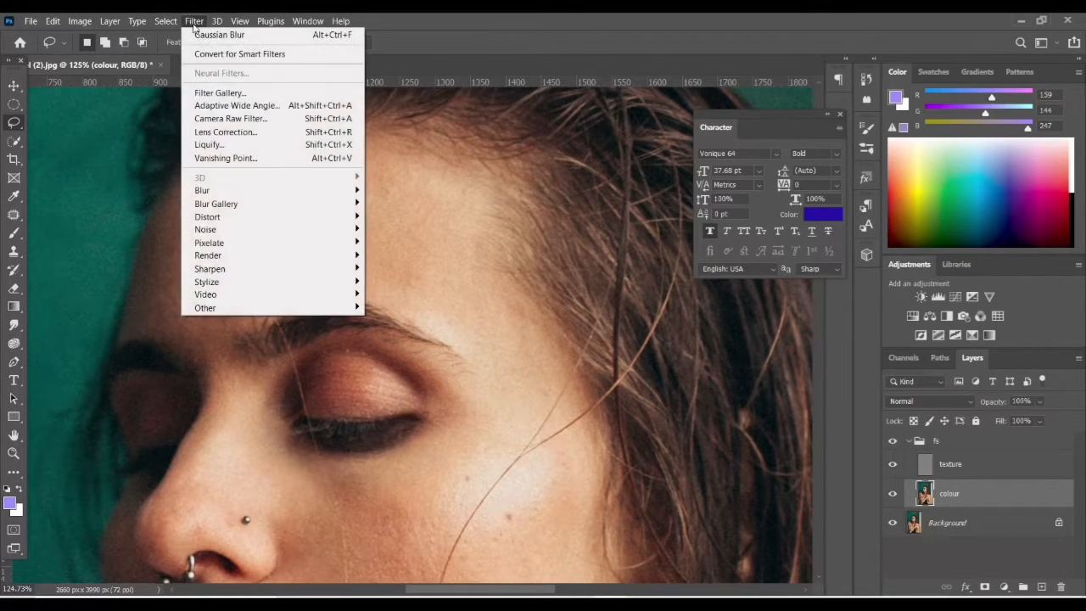
{"action": "mouse_move", "coordinate": [259, 190]}
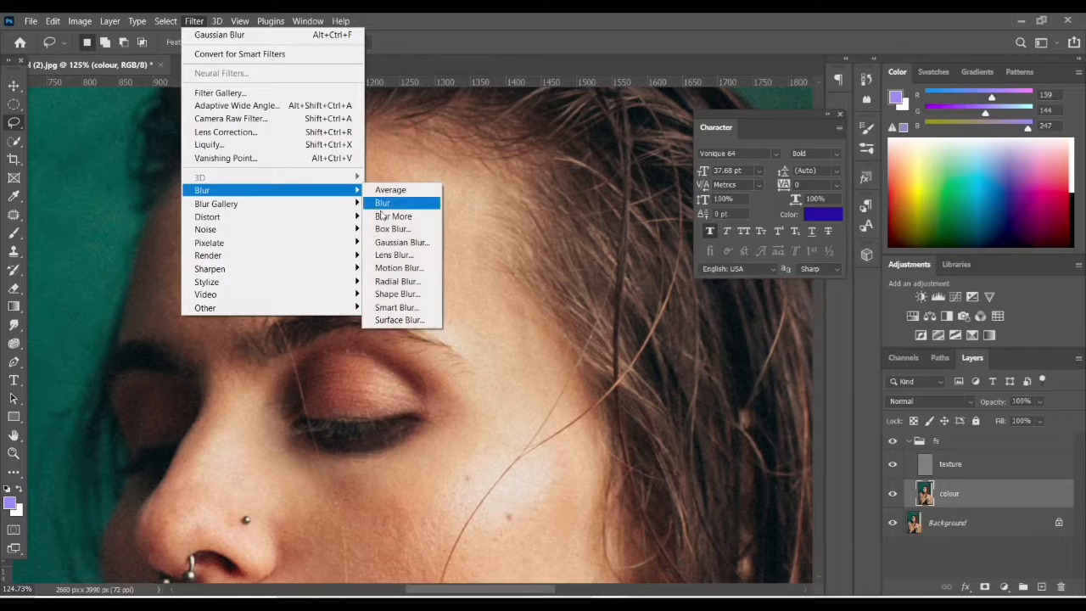
{"action": "left_click", "coordinate": [396, 243]}
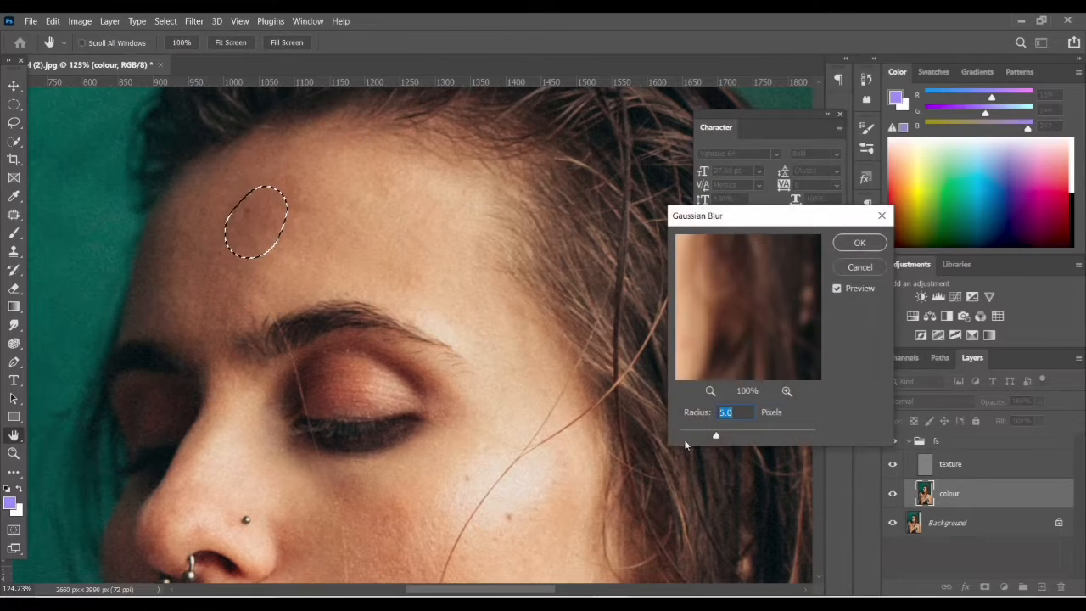
{"action": "left_click_drag", "start_coordinate": [716, 437], "coordinate": [741, 438]}
{"action": "left_click", "coordinate": [860, 243]}
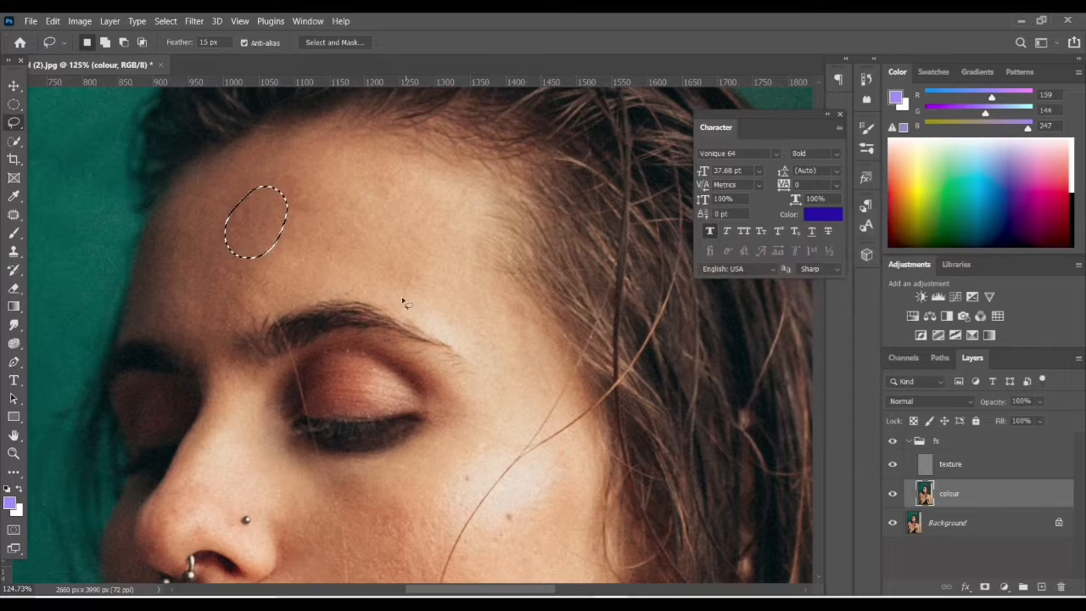
- Clear the selection and lasso the uneven skin area near the outer edge of the forehead
{"action": "scroll", "coordinate": [389, 302], "scroll_direction": "down", "scroll_amount": 3}
{"action": "scroll", "coordinate": [389, 302], "scroll_direction": "down", "scroll_amount": 1}
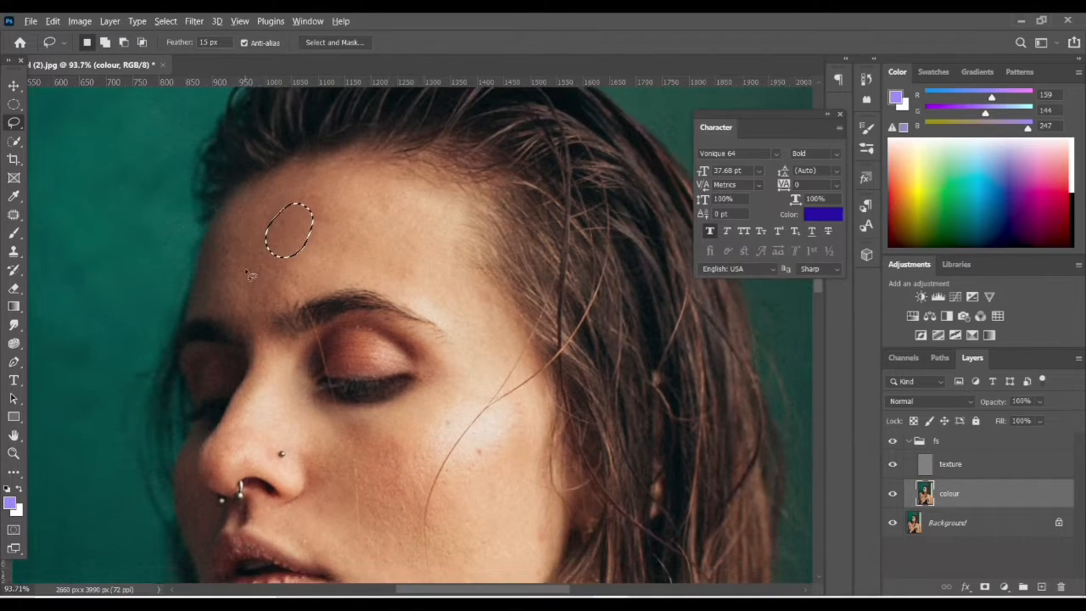
{"action": "scroll", "coordinate": [248, 264], "scroll_direction": "up", "scroll_amount": 4}
{"action": "key", "text": "ctrl+d"}
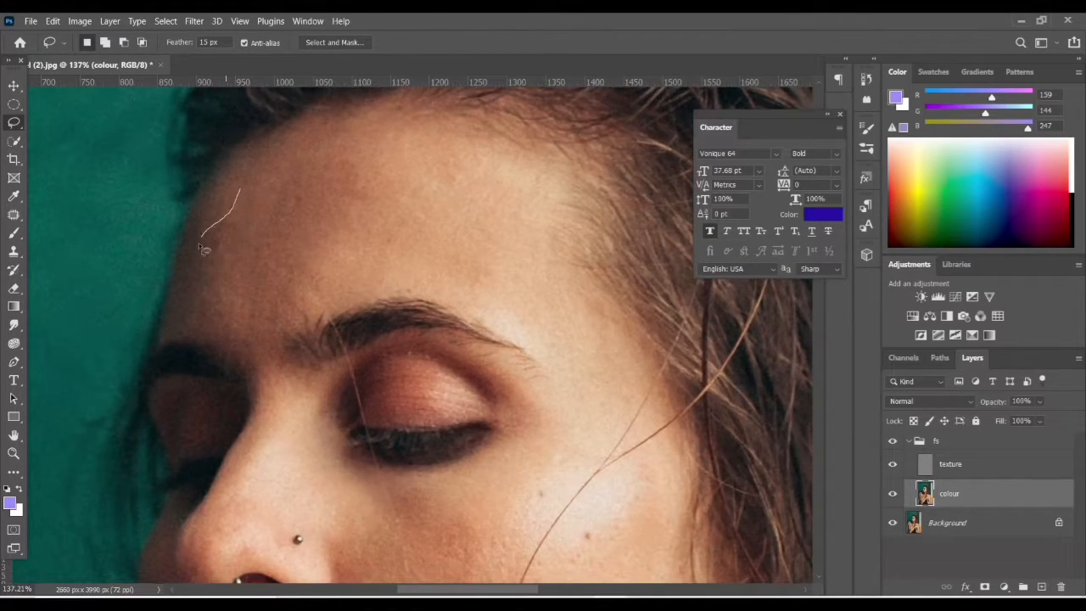
{"action": "left_click_drag", "start_coordinate": [203, 249], "coordinate": [262, 254]}
{"action": "left_click_drag", "start_coordinate": [239, 194], "coordinate": [240, 197]}
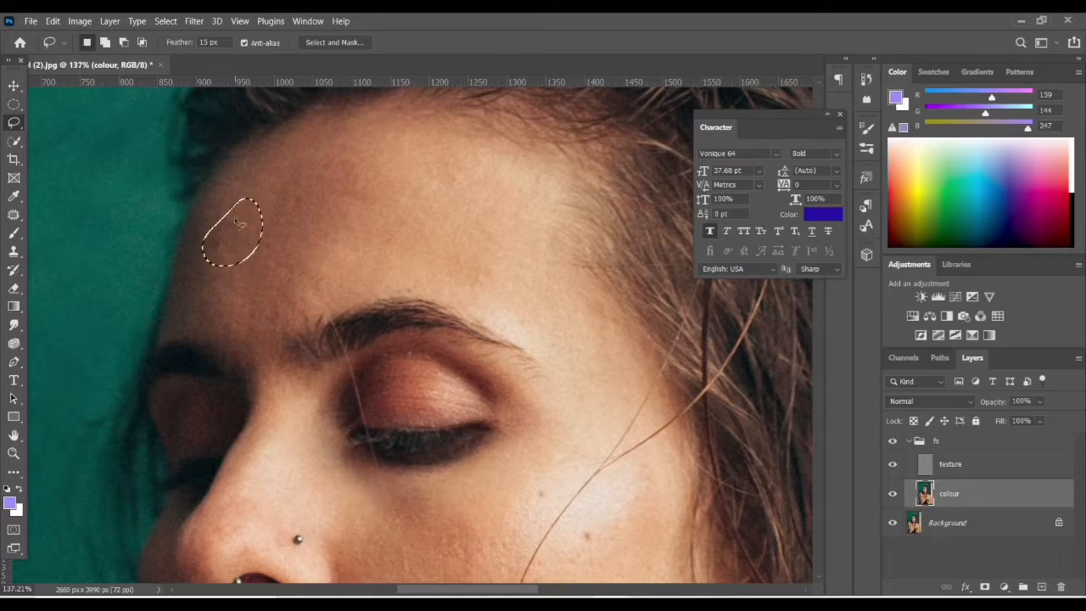
- Smooth the selected outer forehead patch with a Gaussian Blur at a reduced radius and clear the selection
{"action": "left_click", "coordinate": [195, 21]}
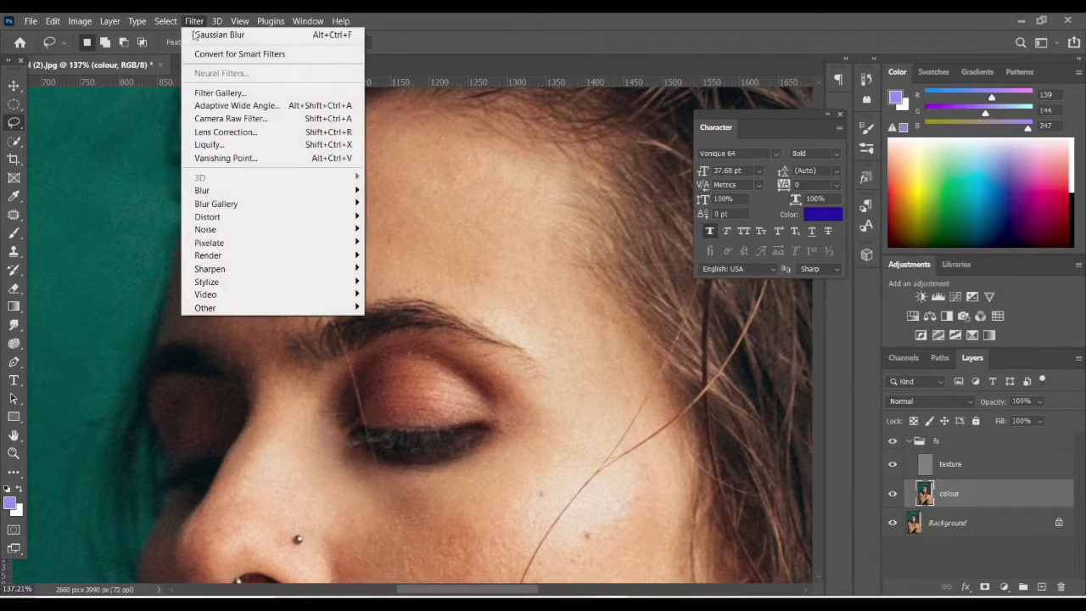
{"action": "mouse_move", "coordinate": [280, 190]}
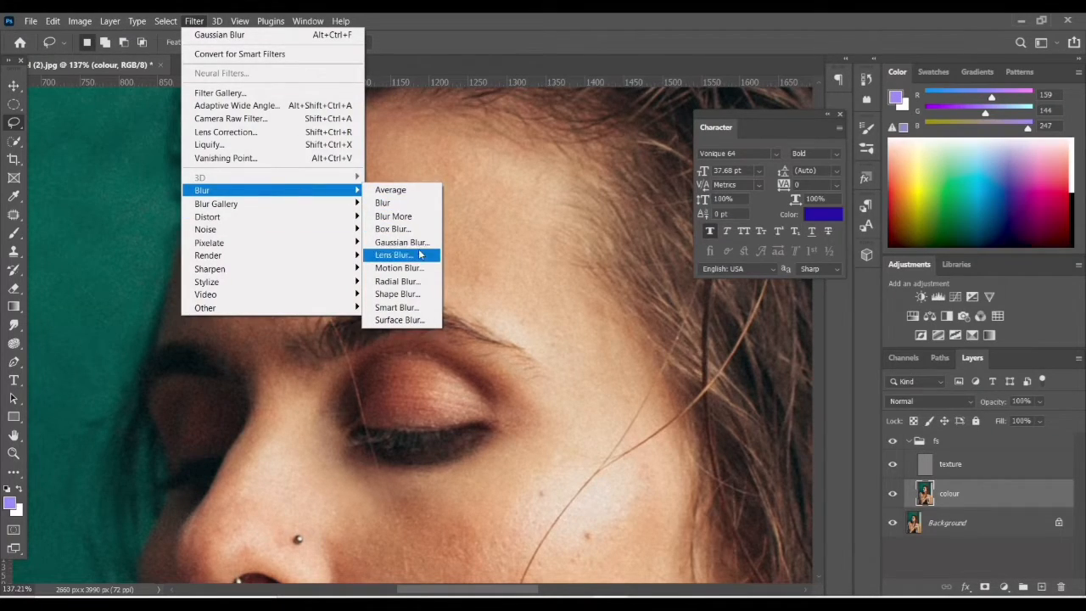
{"action": "left_click", "coordinate": [418, 242]}
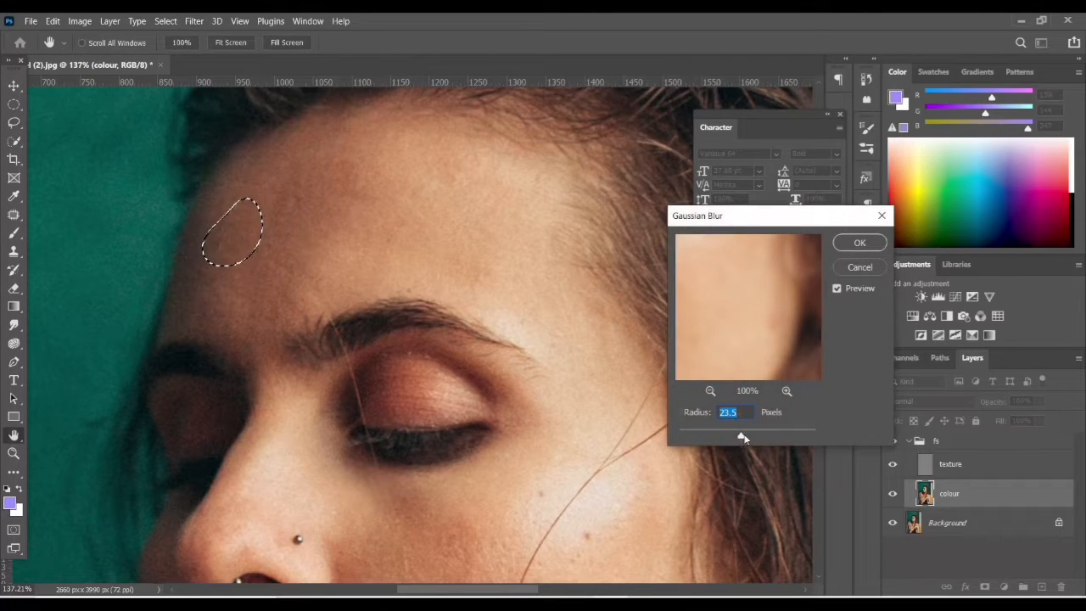
{"action": "left_click_drag", "start_coordinate": [741, 436], "coordinate": [729, 437]}
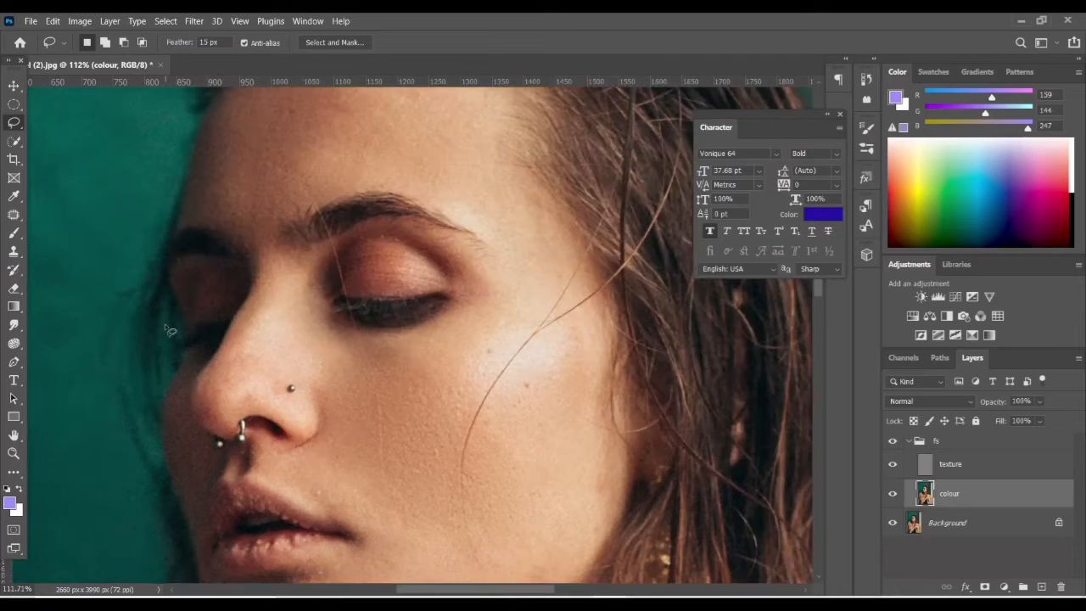
- Compare the face before and after retouching by toggling the visibility of the colour and texture layers and the fs group
{"action": "scroll", "coordinate": [164, 323], "scroll_direction": "down", "scroll_amount": 3}
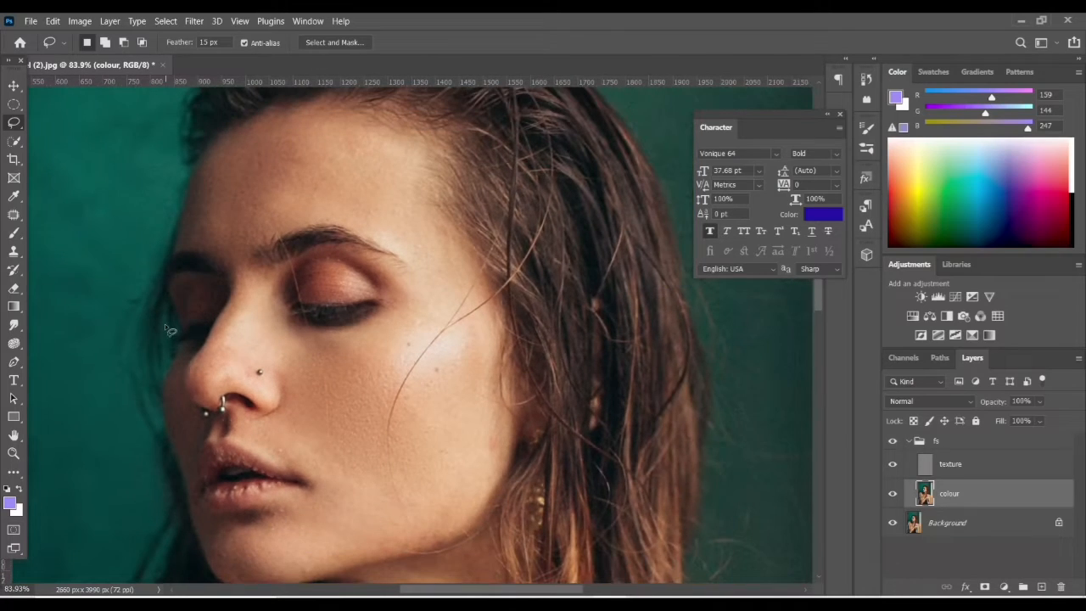
{"action": "left_click", "coordinate": [13, 86]}
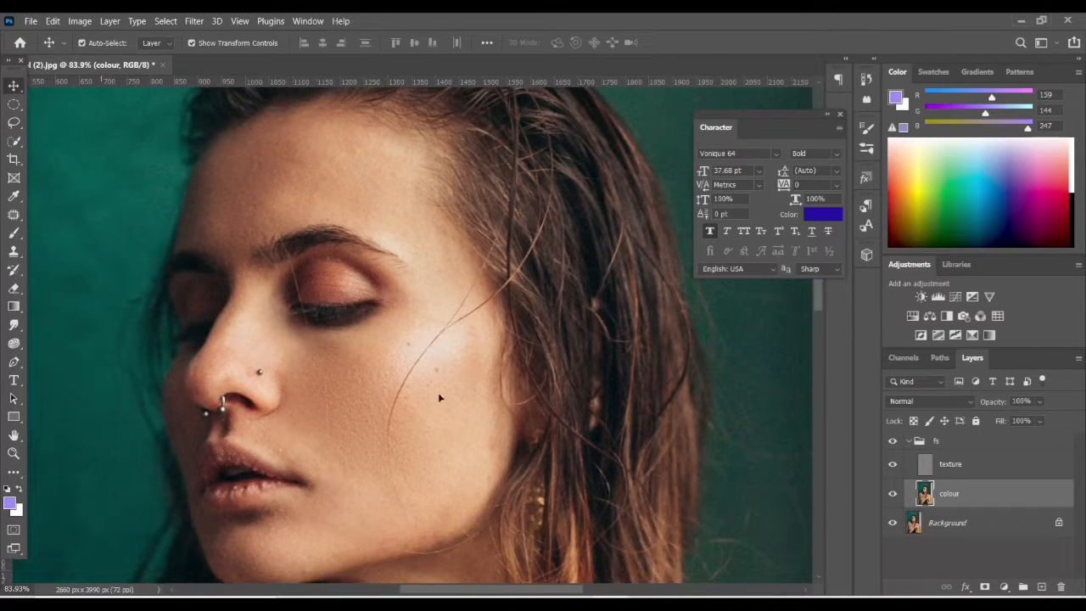
{"action": "left_click", "coordinate": [894, 496]}
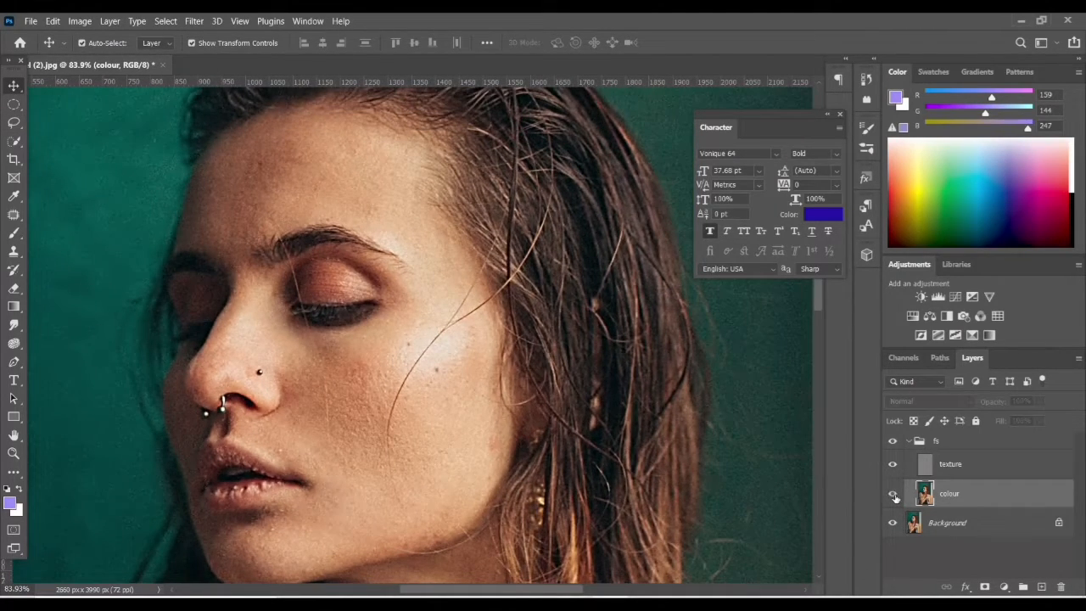
{"action": "left_click", "coordinate": [893, 495]}
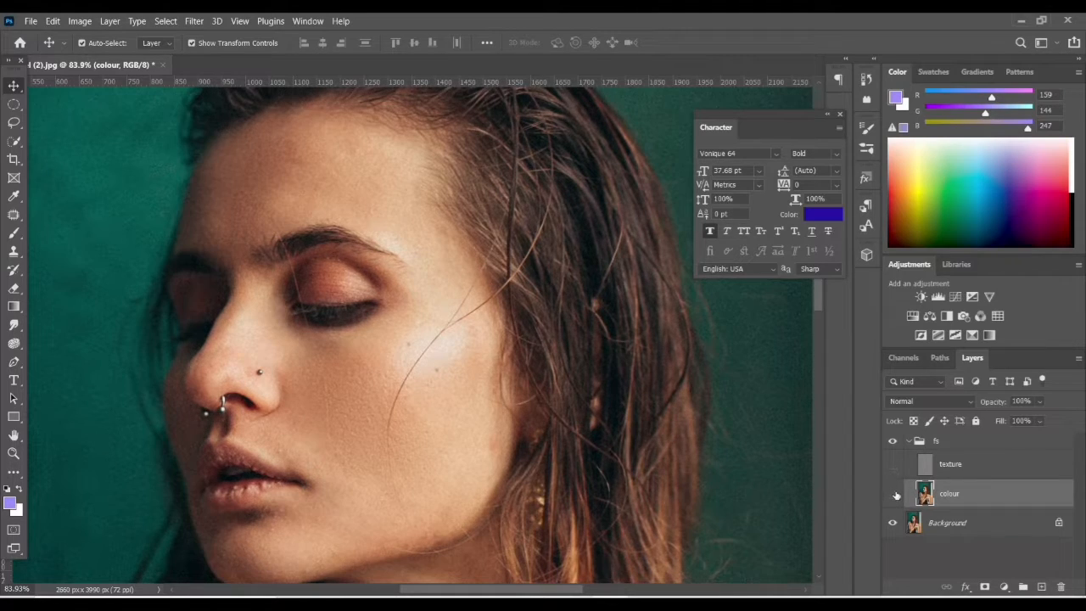
{"action": "left_click", "coordinate": [895, 495]}
{"action": "left_click", "coordinate": [894, 464]}
{"action": "left_click", "coordinate": [893, 440]}
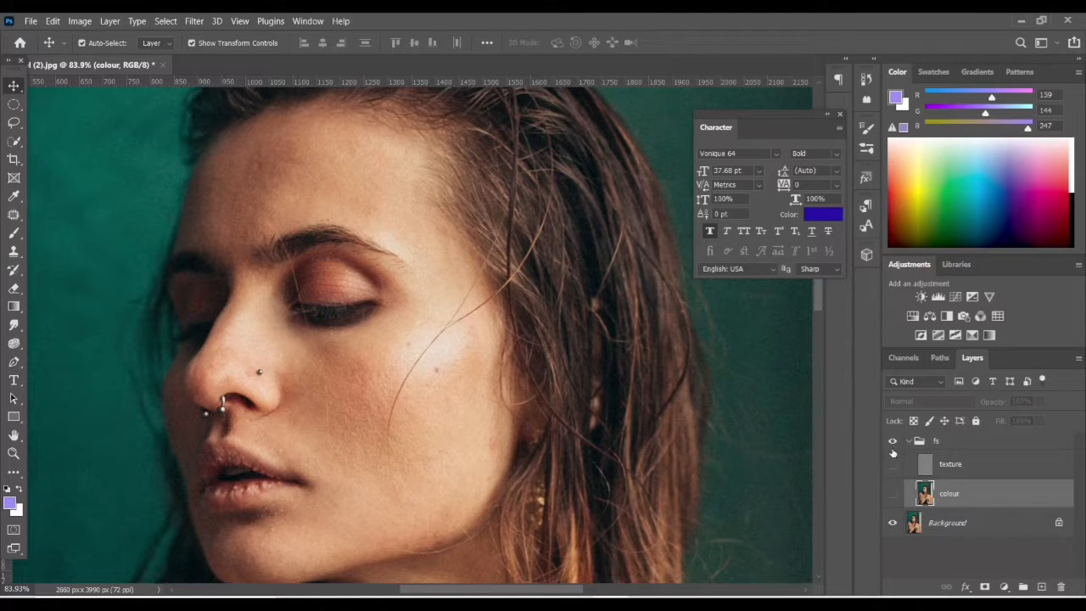
{"action": "left_click", "coordinate": [892, 440]}
{"action": "left_click", "coordinate": [892, 440]}
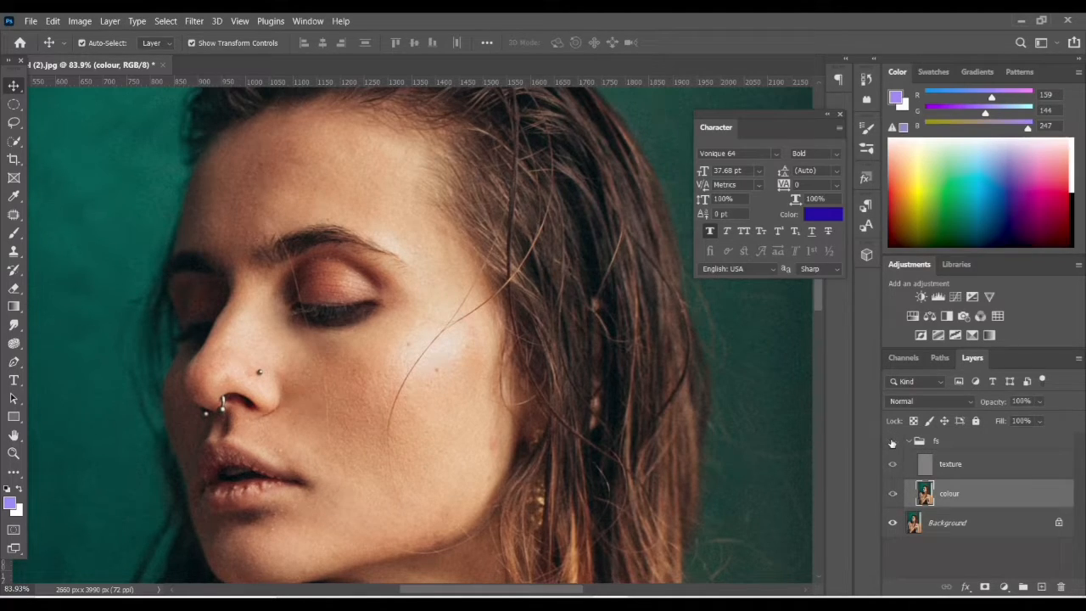
{"action": "left_click", "coordinate": [893, 441]}
{"action": "left_click", "coordinate": [892, 441]}
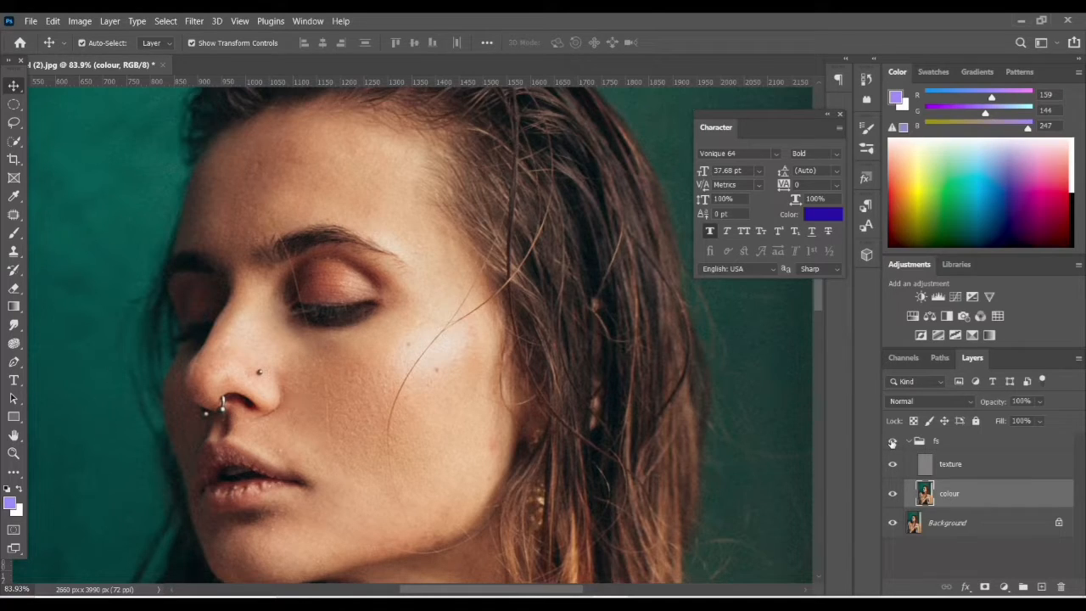
- On the texture layer, clone clean skin texture over the blemishes on the forehead and cheek with the Clone Stamp
{"action": "left_click", "coordinate": [1000, 475]}
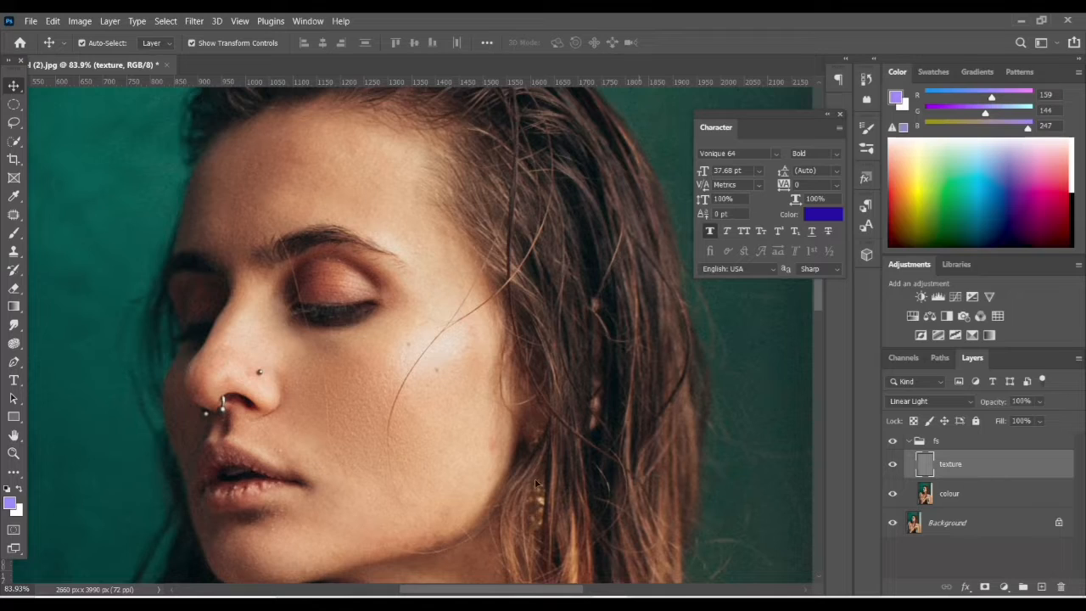
{"action": "scroll", "coordinate": [411, 440], "scroll_direction": "up", "scroll_amount": 5}
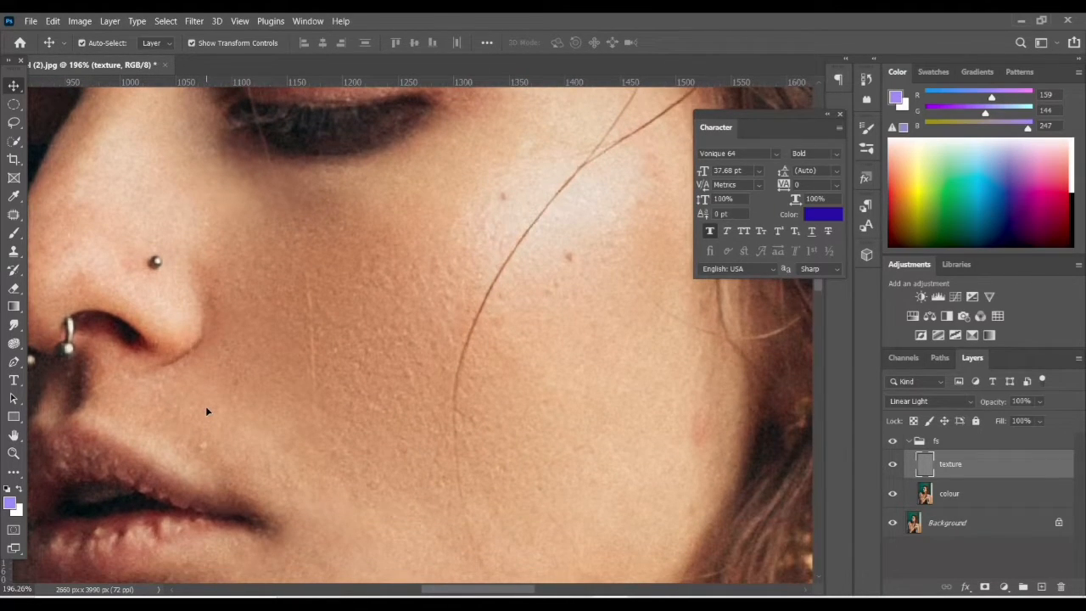
{"action": "left_click", "coordinate": [14, 253]}
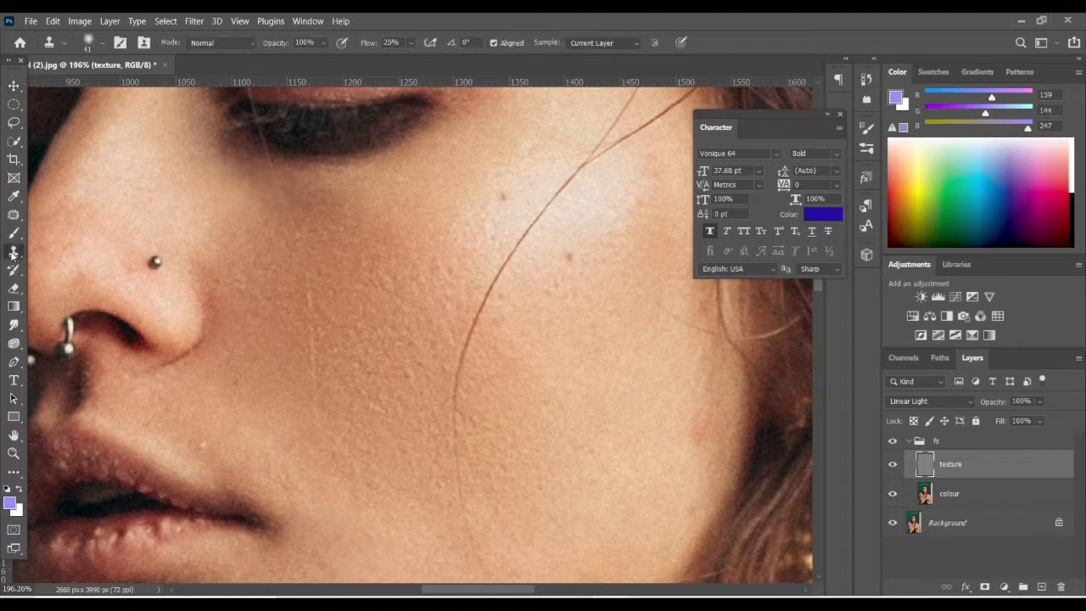
{"action": "scroll", "coordinate": [323, 280], "scroll_direction": "up", "scroll_amount": 5}
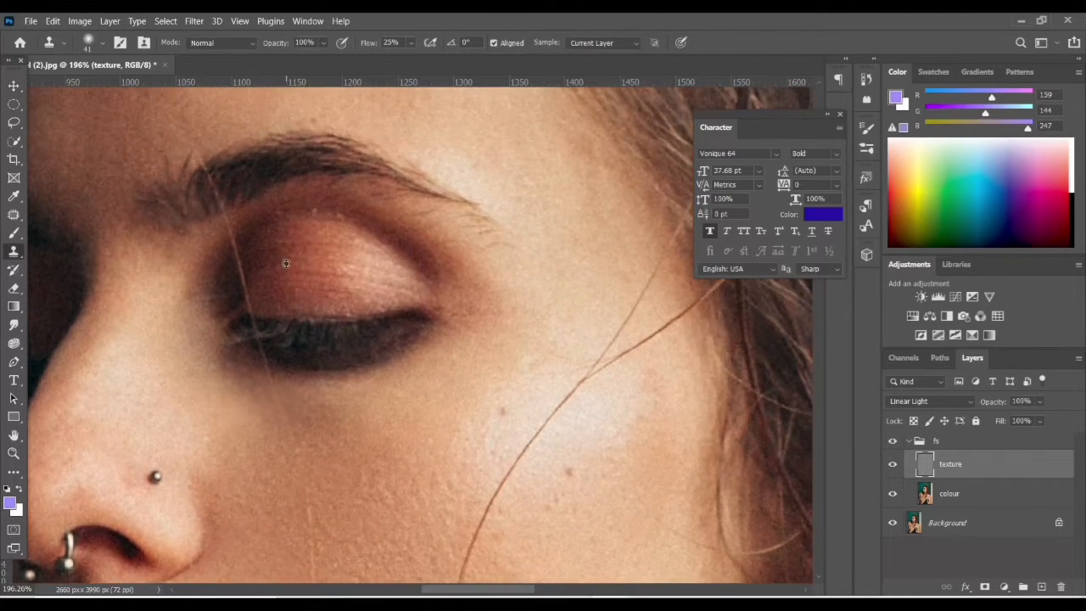
{"action": "scroll", "coordinate": [205, 245], "scroll_direction": "down", "scroll_amount": 3}
{"action": "scroll", "coordinate": [205, 245], "scroll_direction": "up", "scroll_amount": 2}
{"action": "scroll", "coordinate": [199, 271], "scroll_direction": "down", "scroll_amount": 2}
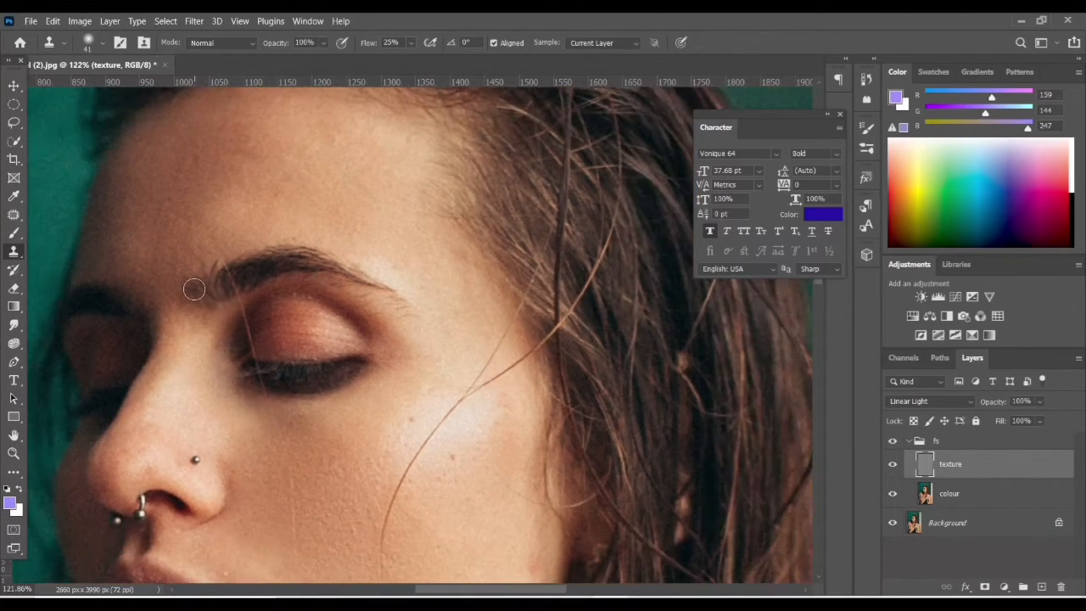
{"action": "scroll", "coordinate": [196, 293], "scroll_direction": "up", "scroll_amount": 2}
{"action": "scroll", "coordinate": [195, 293], "scroll_direction": "up", "scroll_amount": 2}
{"action": "scroll", "coordinate": [182, 299], "scroll_direction": "up", "scroll_amount": 5}
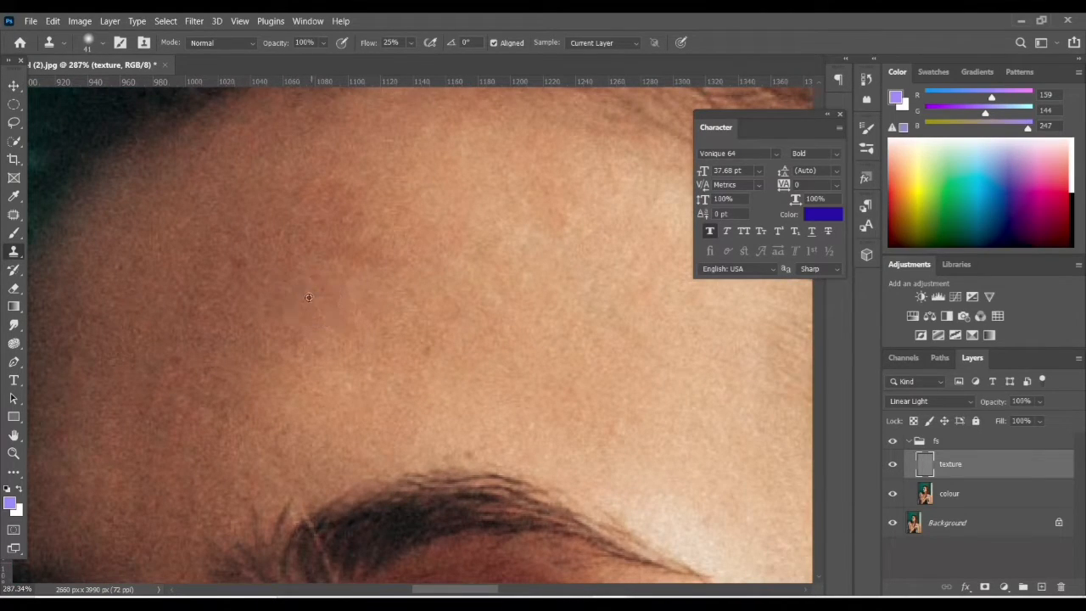
{"action": "left_click", "coordinate": [320, 305], "text": "alt"}
{"action": "left_click_drag", "start_coordinate": [244, 271], "coordinate": [229, 251]}
{"action": "scroll", "coordinate": [480, 368], "scroll_direction": "down", "scroll_amount": 6}
{"action": "scroll", "coordinate": [359, 235], "scroll_direction": "up", "scroll_amount": 4}
{"action": "scroll", "coordinate": [359, 235], "scroll_direction": "down", "scroll_amount": 8}
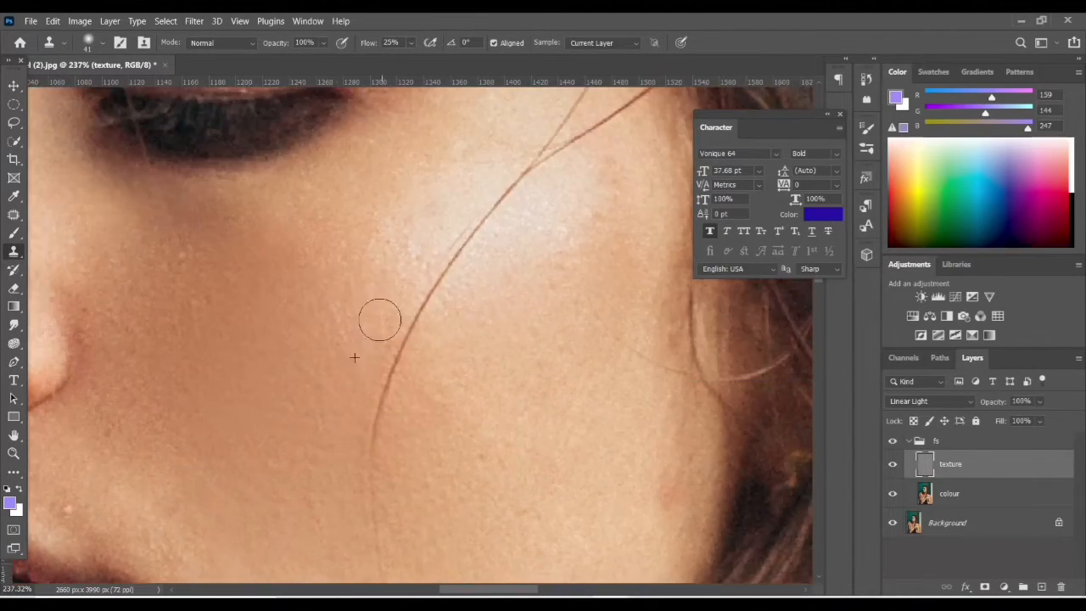
- Collapse the fs group and compare the face with the group hidden and shown
{"action": "key", "text": "v"}
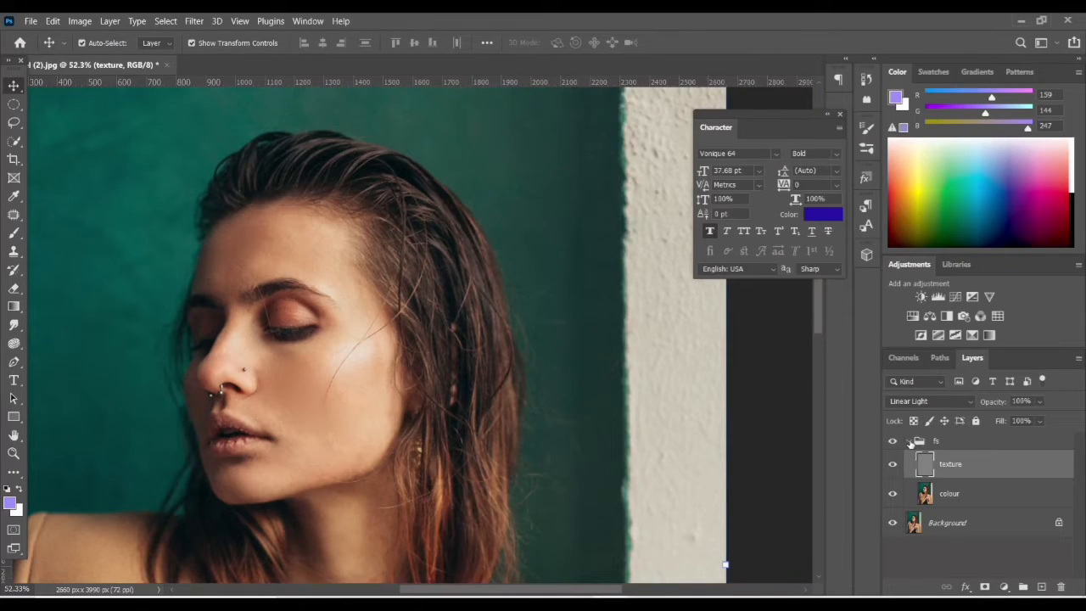
{"action": "left_click", "coordinate": [910, 442]}
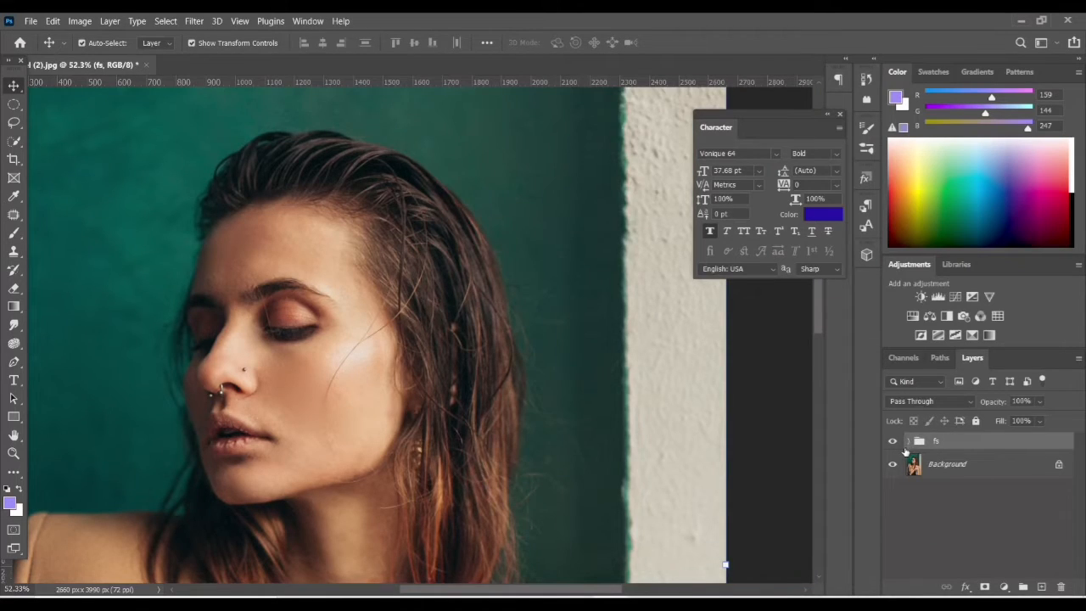
{"action": "scroll", "coordinate": [488, 461], "scroll_direction": "up", "scroll_amount": 4}
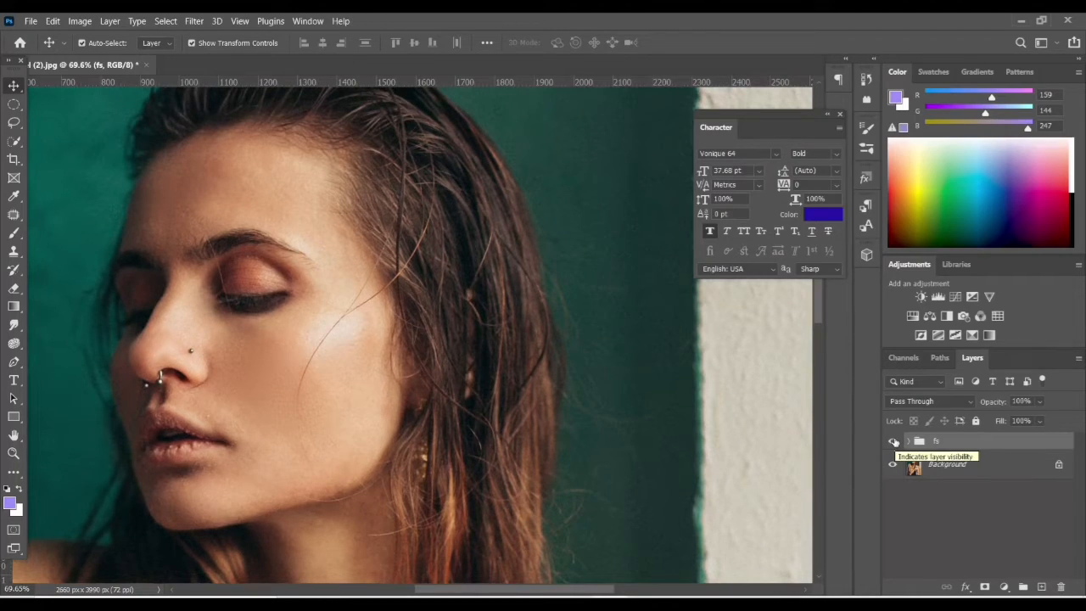
{"action": "left_click", "coordinate": [893, 441]}
{"action": "left_click", "coordinate": [893, 442]}
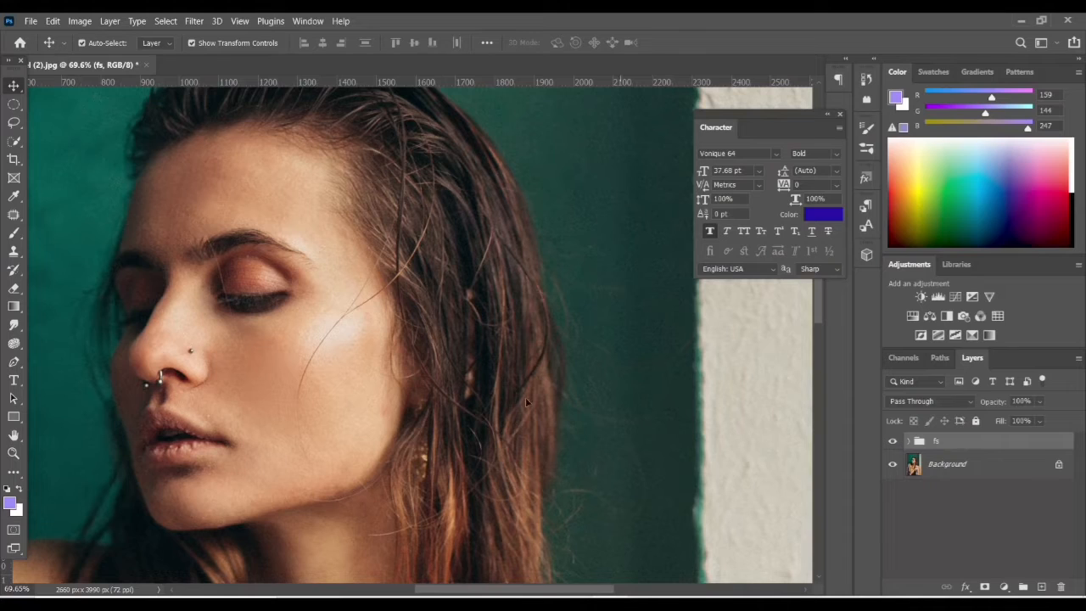
- Examine the cheek skin up close with the fs group hidden and shown, and review the whole portrait
{"action": "scroll", "coordinate": [393, 353], "scroll_direction": "up", "scroll_amount": 3}
{"action": "left_click_drag", "start_coordinate": [153, 381], "coordinate": [281, 436]}
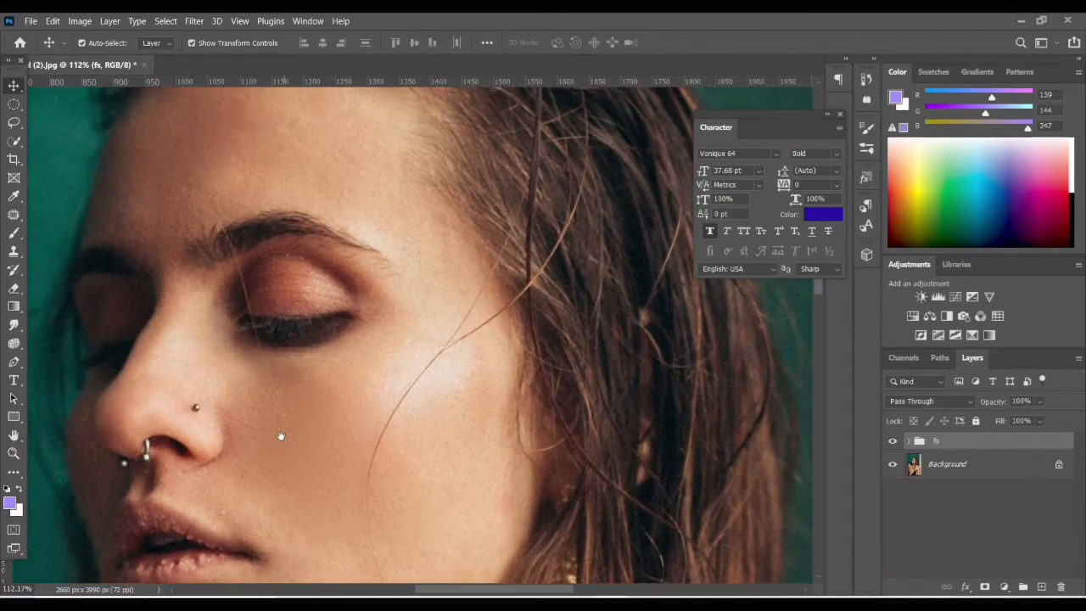
{"action": "left_click", "coordinate": [893, 442]}
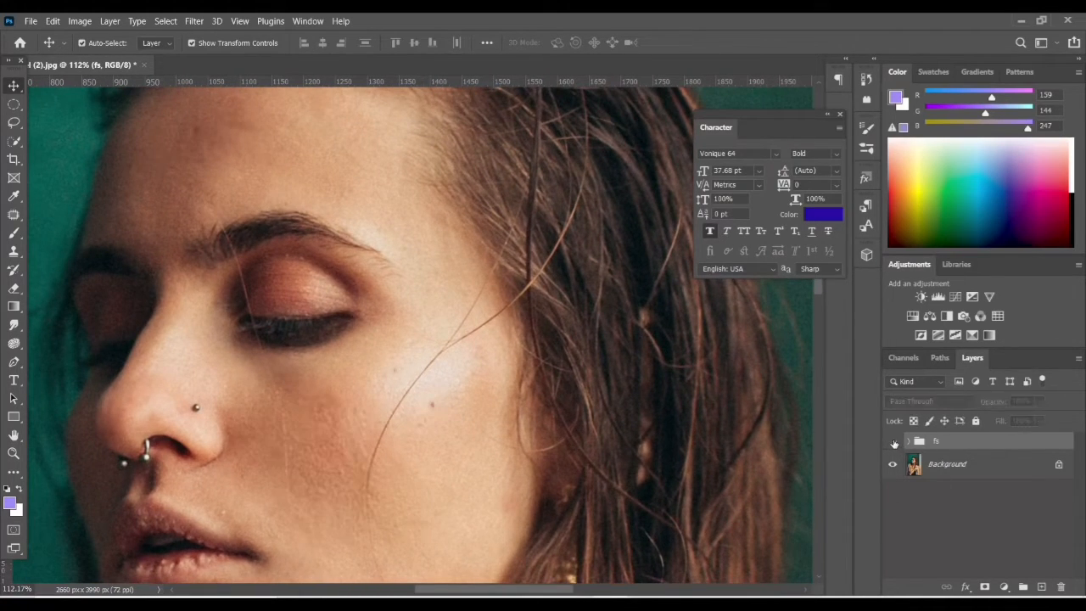
{"action": "left_click", "coordinate": [893, 442]}
{"action": "left_click", "coordinate": [893, 442]}
{"action": "left_click", "coordinate": [894, 442]}
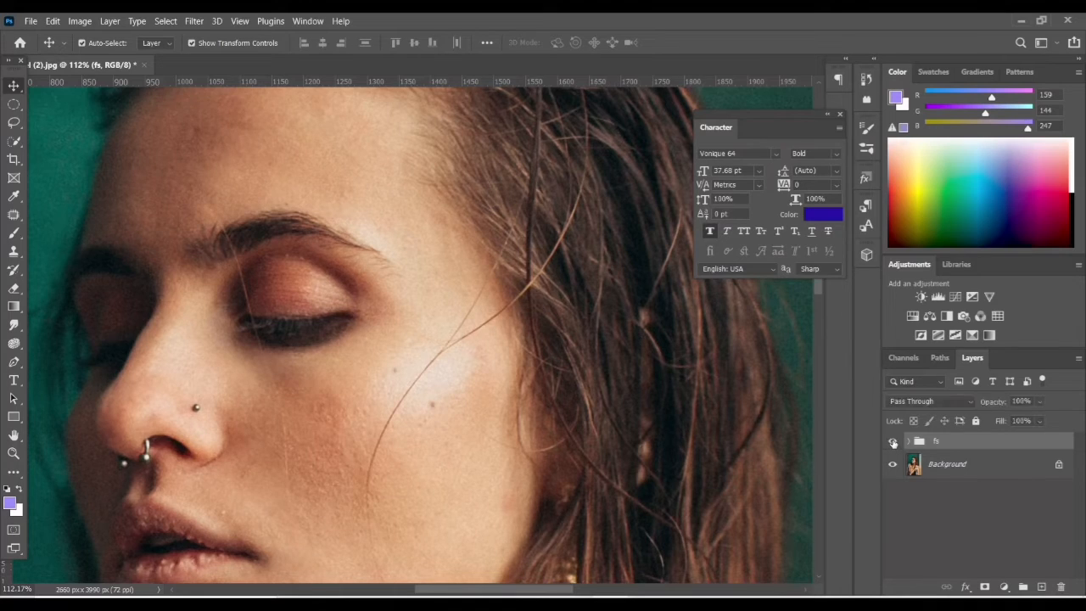
{"action": "scroll", "coordinate": [437, 456], "scroll_direction": "down", "scroll_amount": 8}
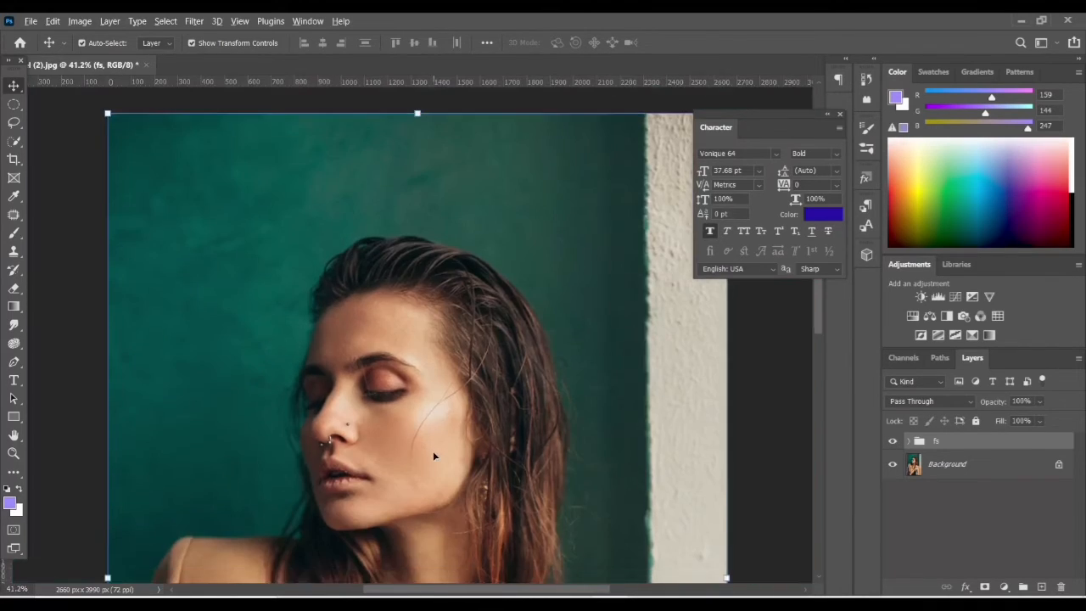
{"action": "scroll", "coordinate": [526, 438], "scroll_direction": "up", "scroll_amount": 2}
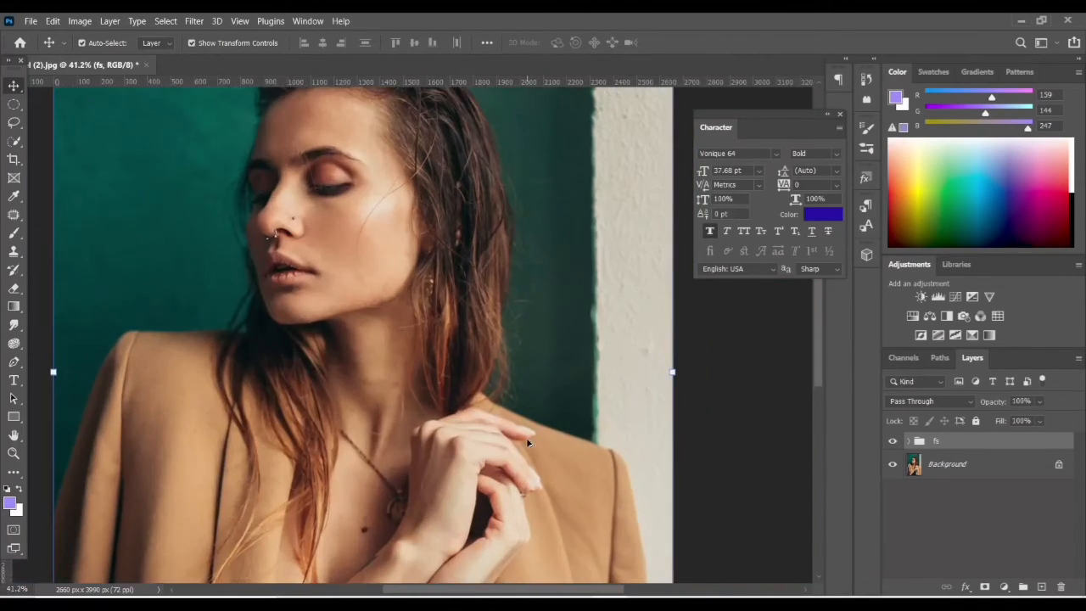
{"action": "scroll", "coordinate": [526, 438], "scroll_direction": "down", "scroll_amount": 4}
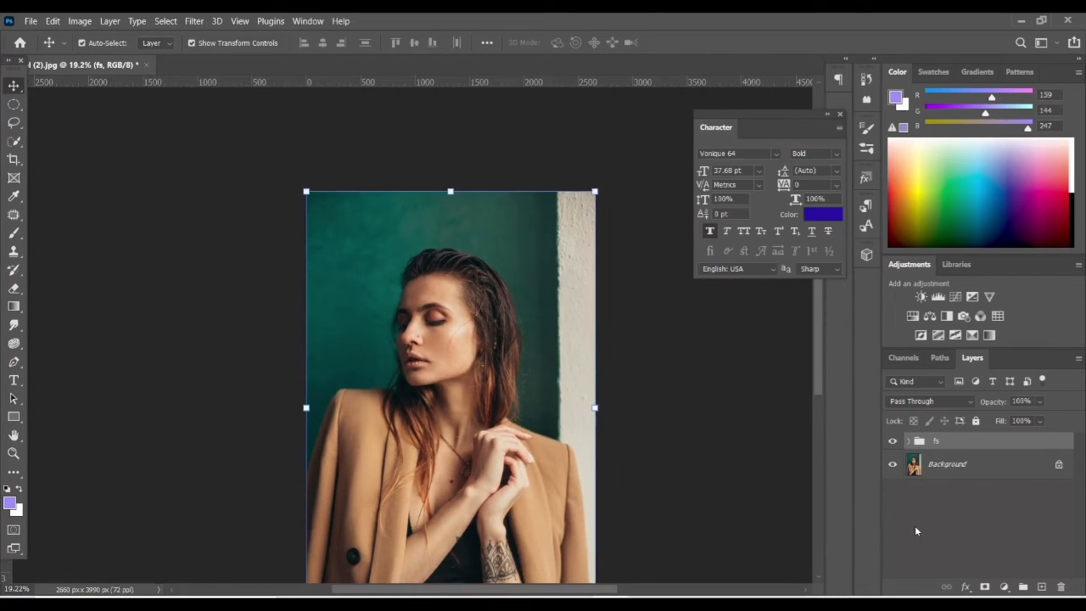